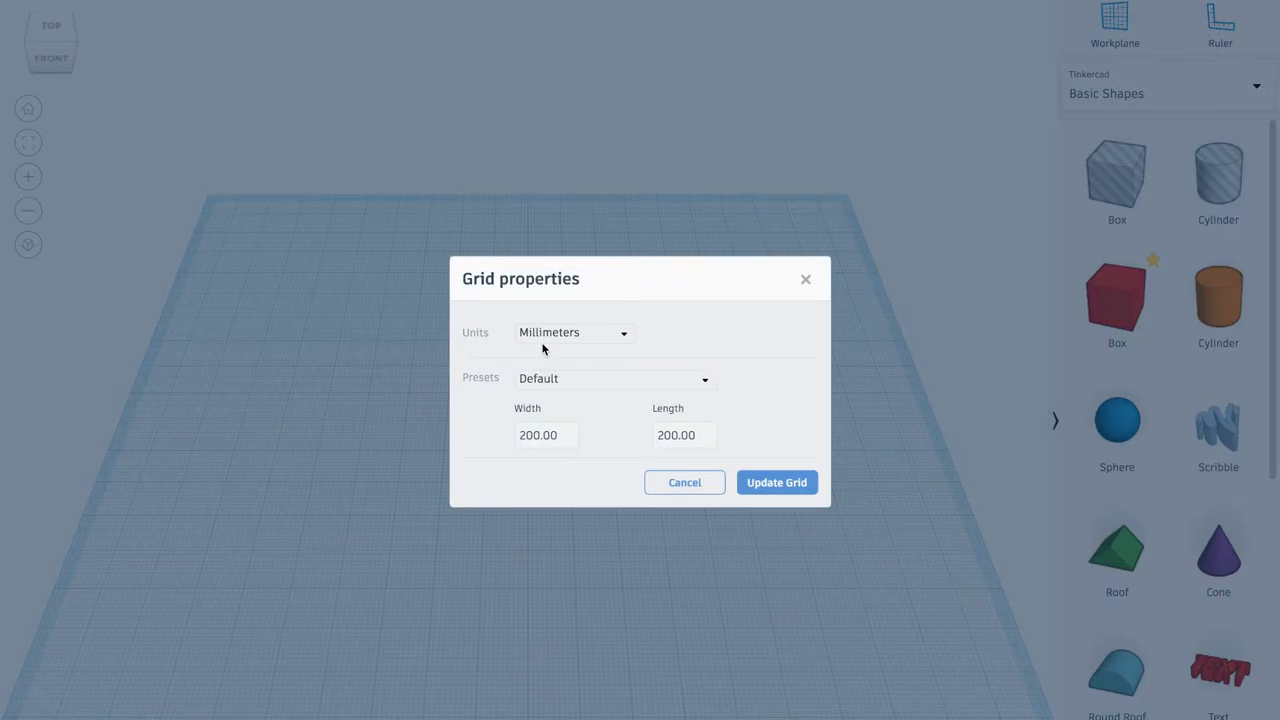
Step: Set the workplane grid to inches with the Ultimaker 3 preset and update the grid
{"action": "left_click", "coordinate": [543, 334]}
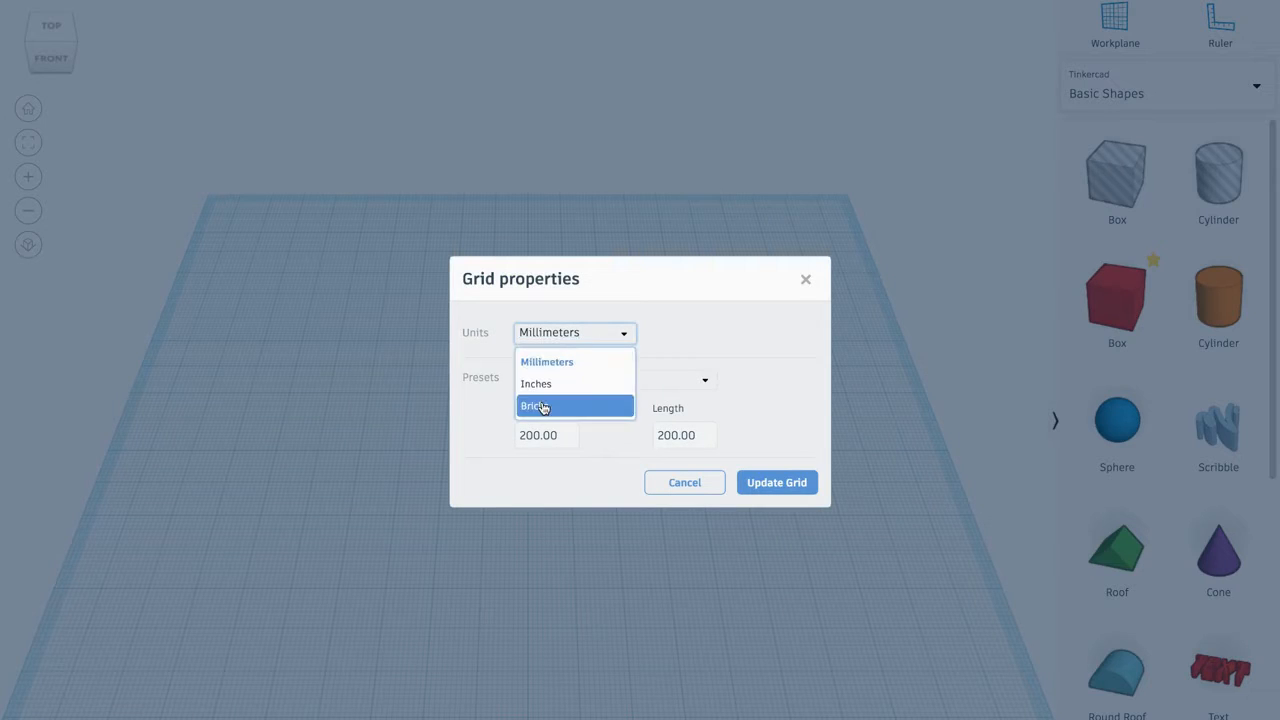
{"action": "left_click", "coordinate": [543, 383]}
{"action": "left_click", "coordinate": [546, 388]}
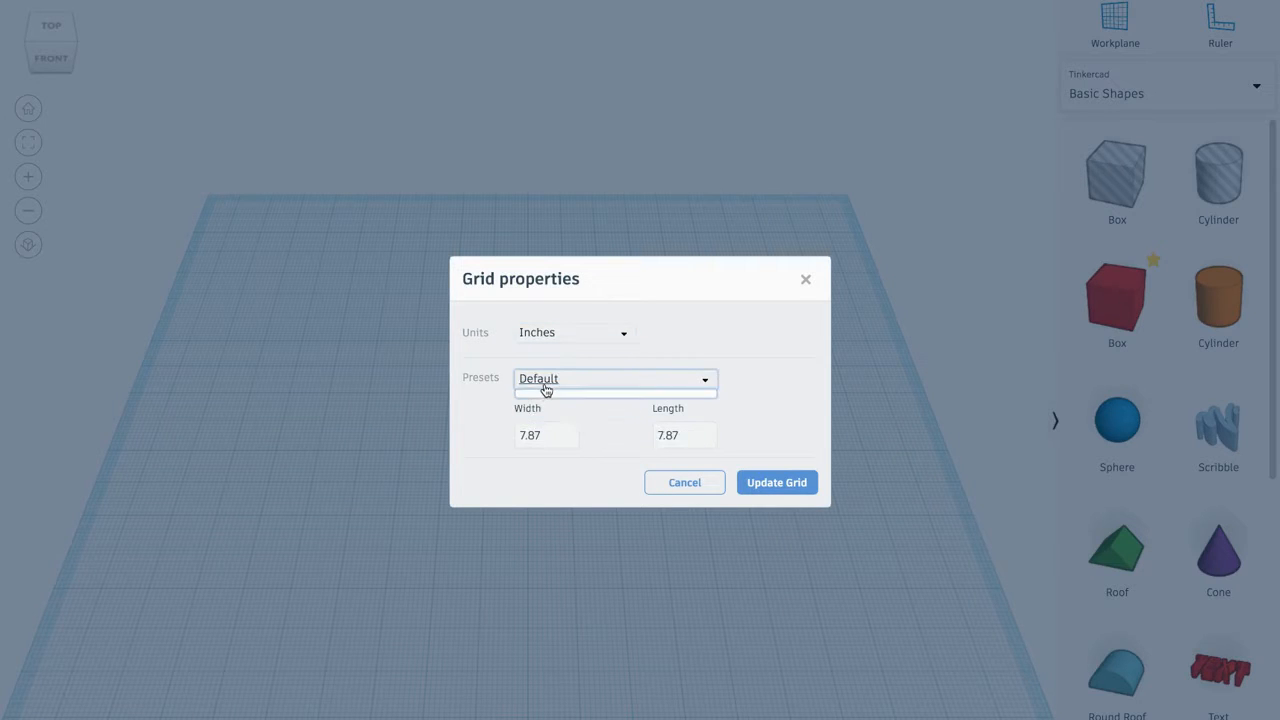
{"action": "scroll", "coordinate": [566, 486], "scroll_direction": "down", "scroll_amount": 4}
{"action": "scroll", "coordinate": [566, 489], "scroll_direction": "down", "scroll_amount": 1}
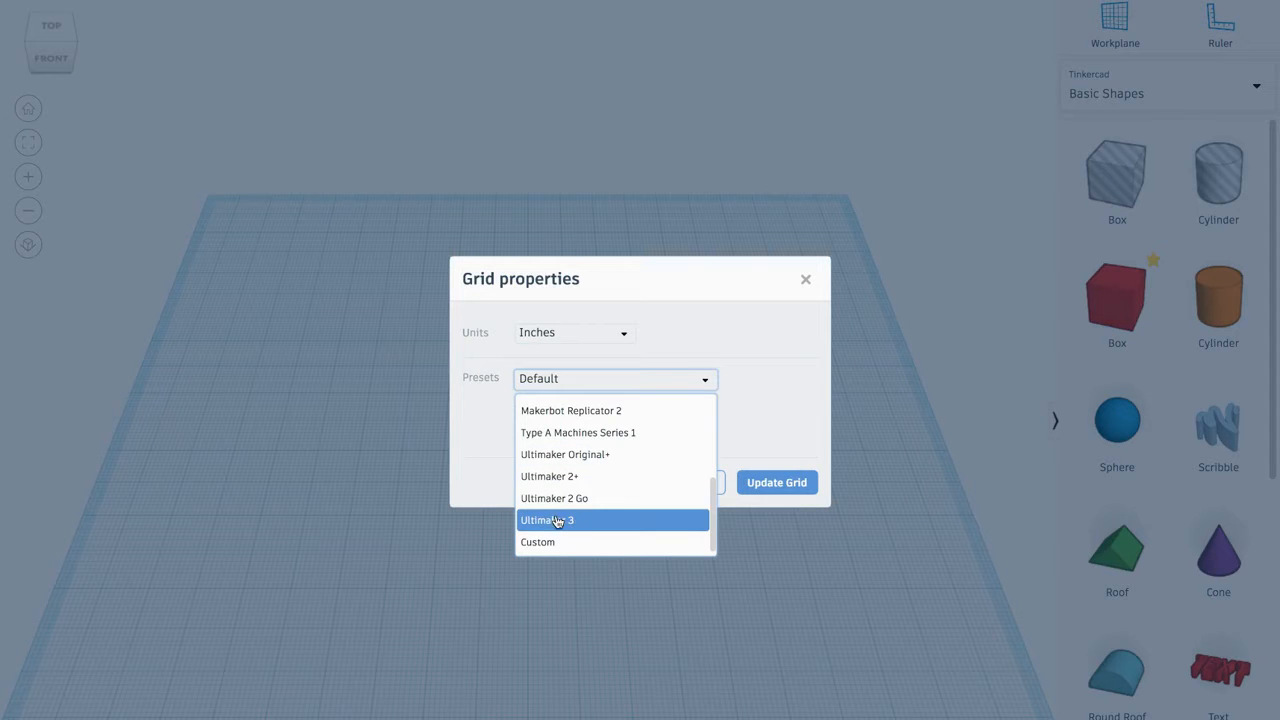
{"action": "left_click", "coordinate": [557, 520]}
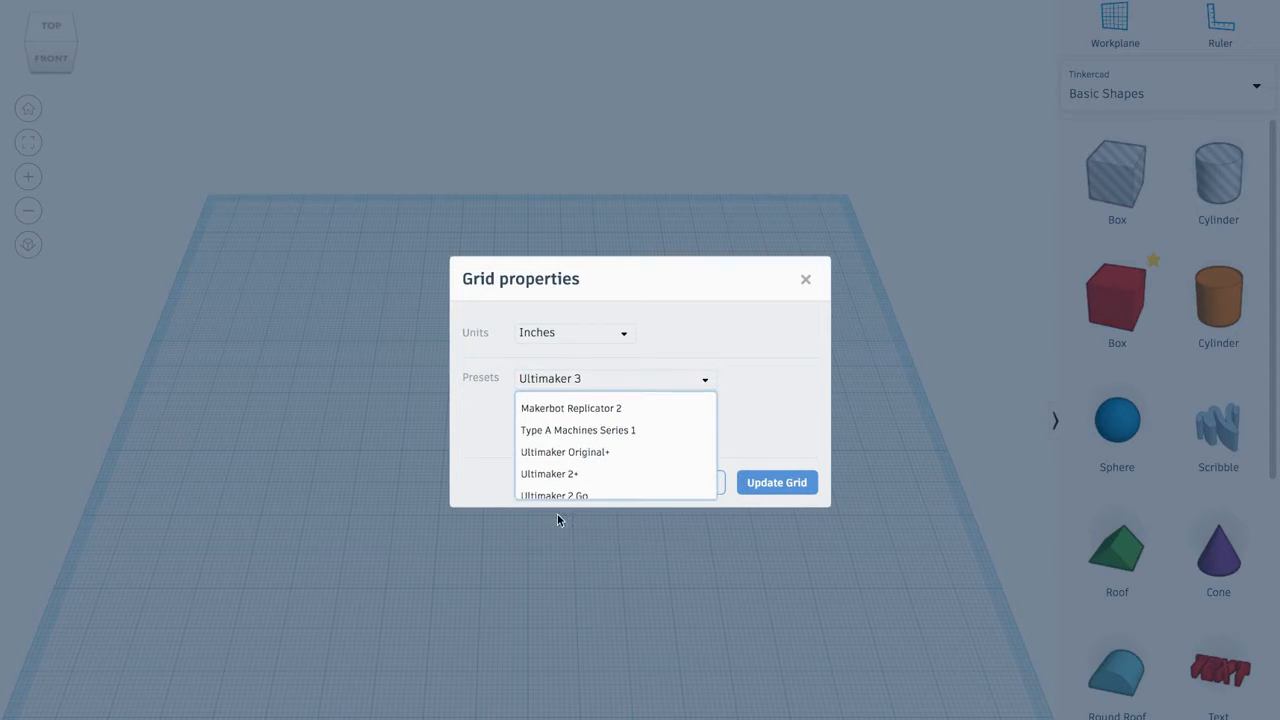
{"action": "left_click", "coordinate": [787, 485]}
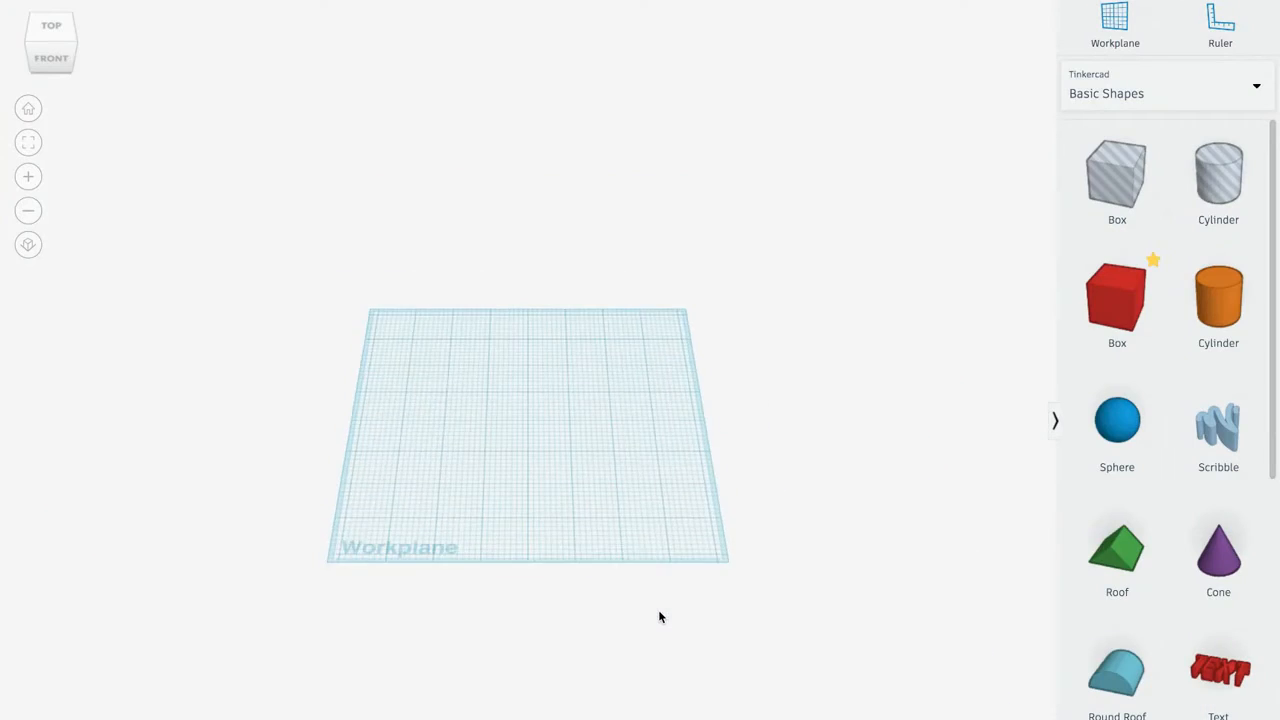
Step: Place a solid red box on the workplane, set its long side to 3 inches, and centre it roughly on the grid
{"action": "right_click_drag", "start_coordinate": [543, 569], "coordinate": [535, 535]}
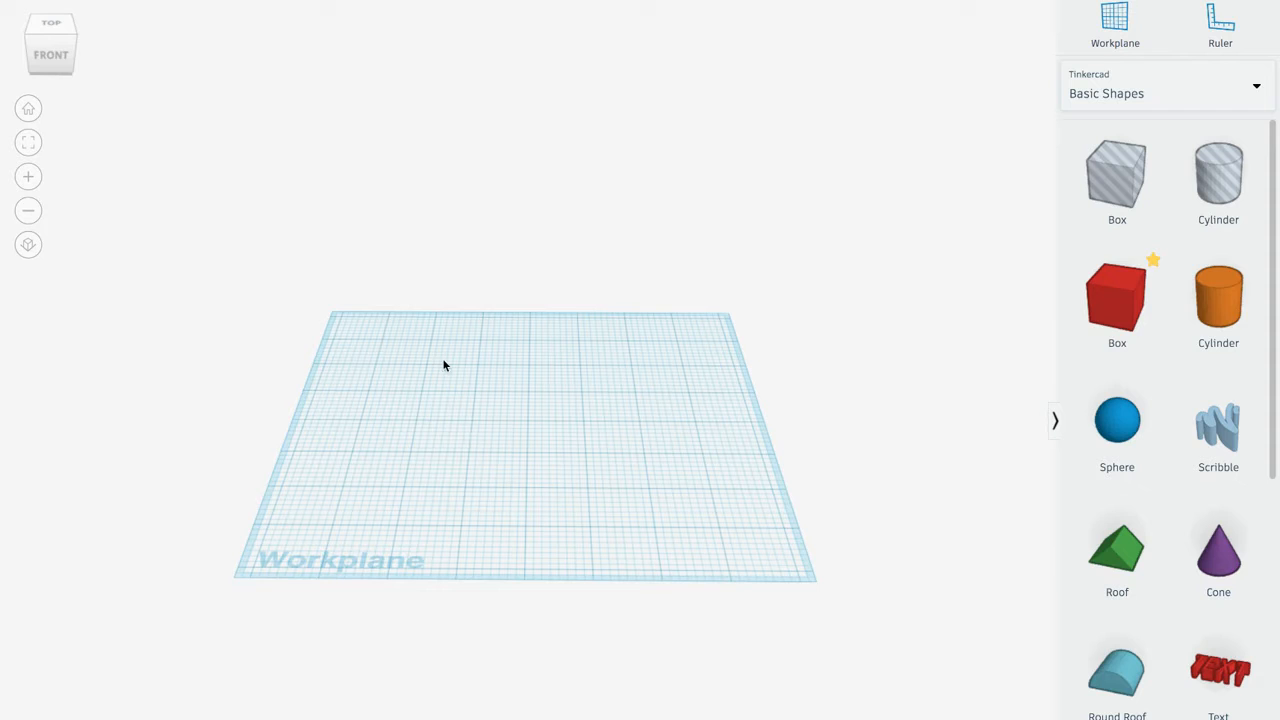
{"action": "left_click_drag", "start_coordinate": [1101, 318], "coordinate": [551, 437]}
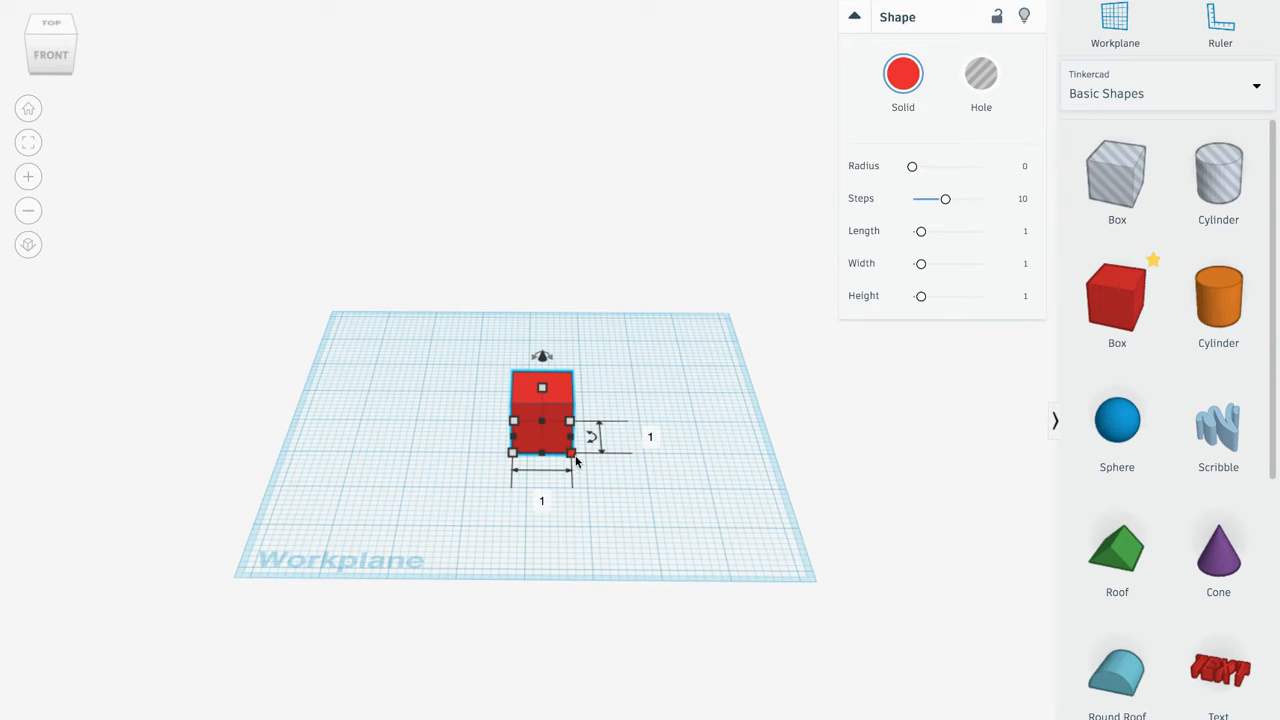
{"action": "left_click", "coordinate": [541, 501]}
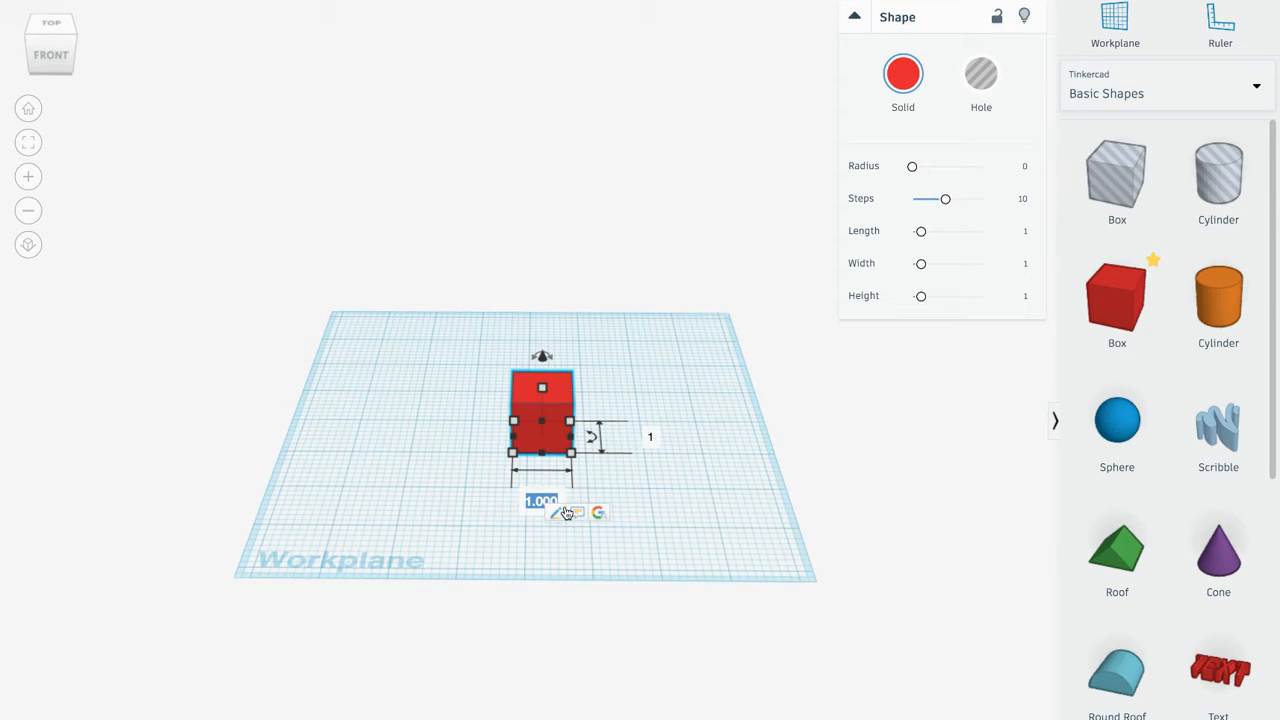
{"action": "type", "text": "3"}
{"action": "key", "text": "Return"}
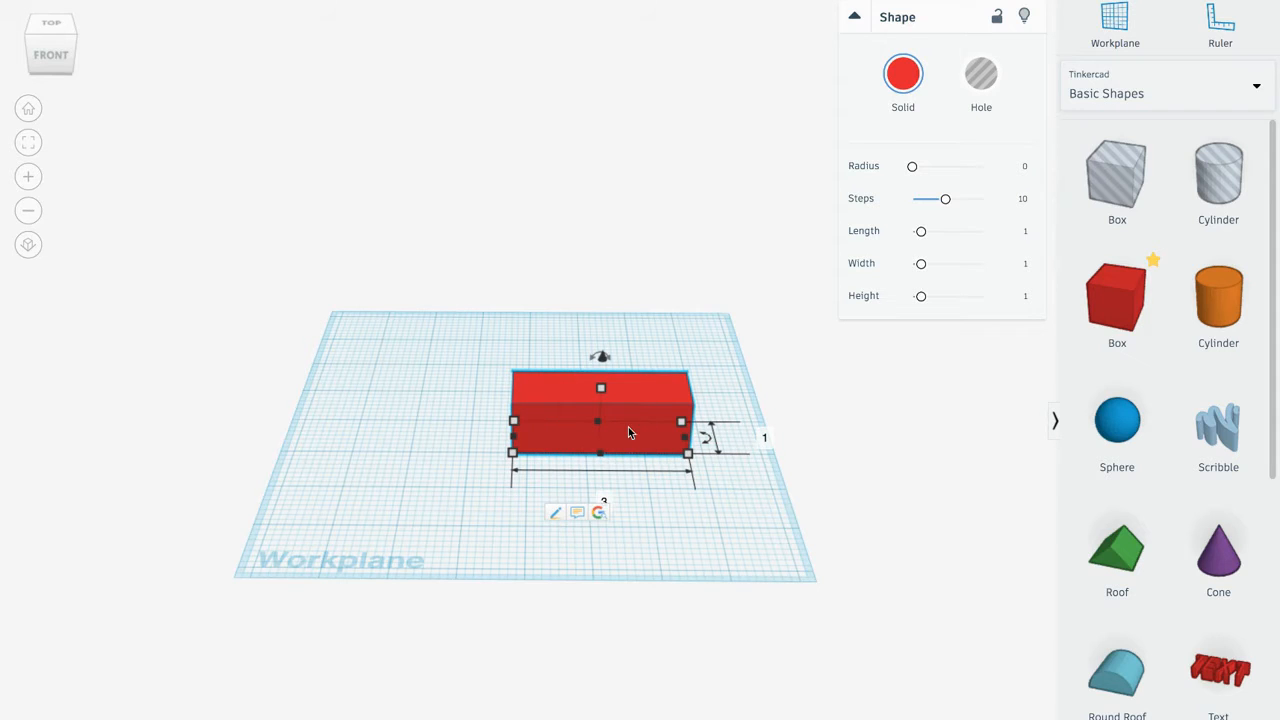
{"action": "left_click_drag", "start_coordinate": [618, 424], "coordinate": [552, 418]}
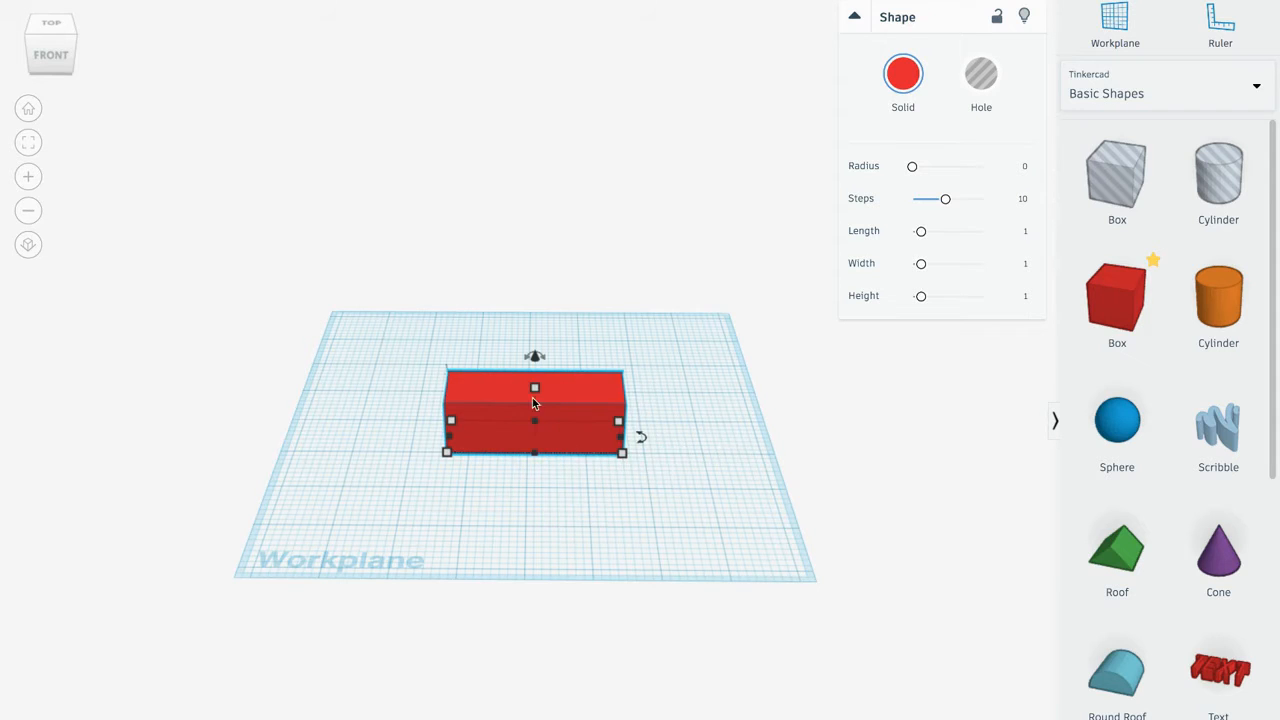
Step: Set the red box's height to 0.25 inch and check its dimensions
{"action": "left_click", "coordinate": [617, 418]}
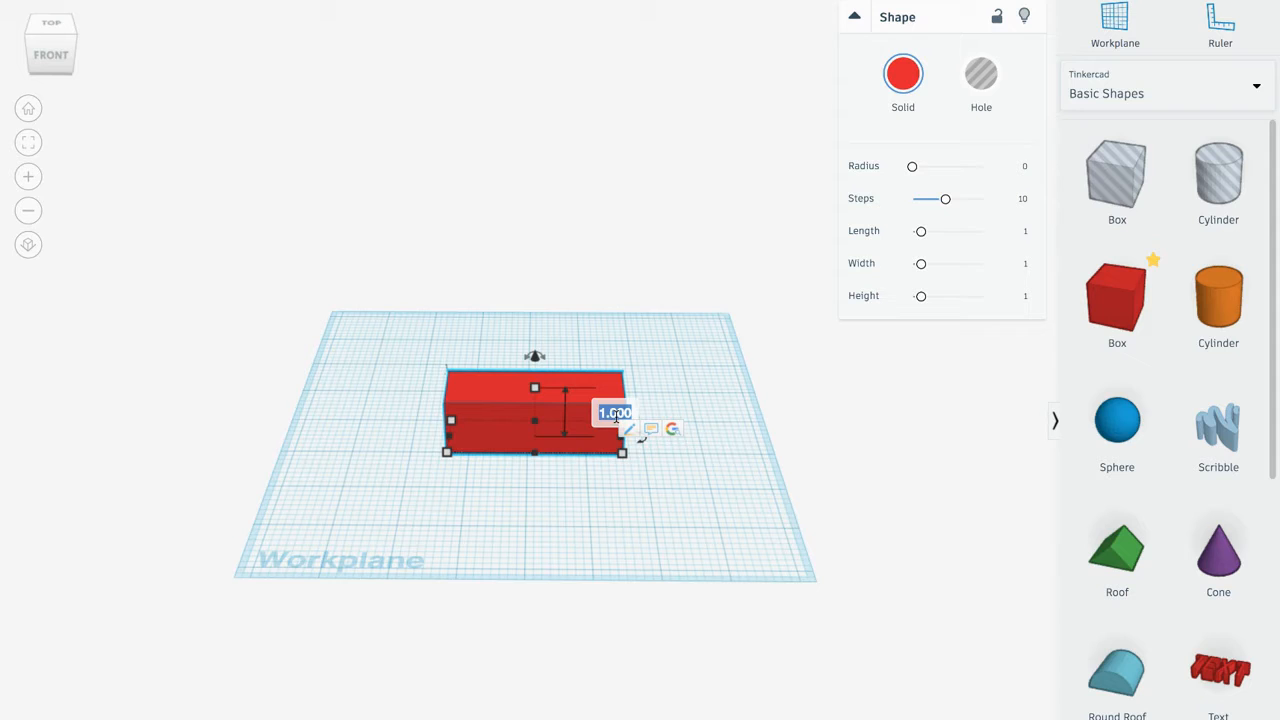
{"action": "type", "text": ".25"}
{"action": "key", "text": "Return"}
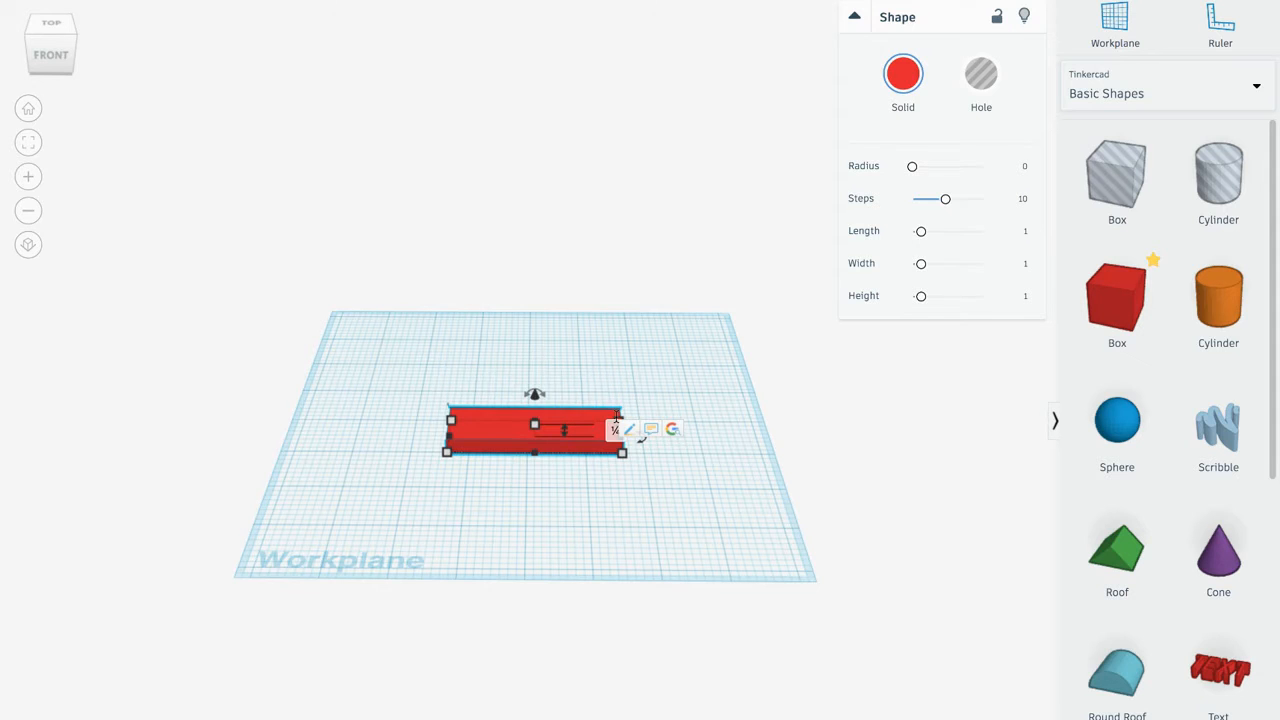
{"action": "left_click", "coordinate": [564, 495]}
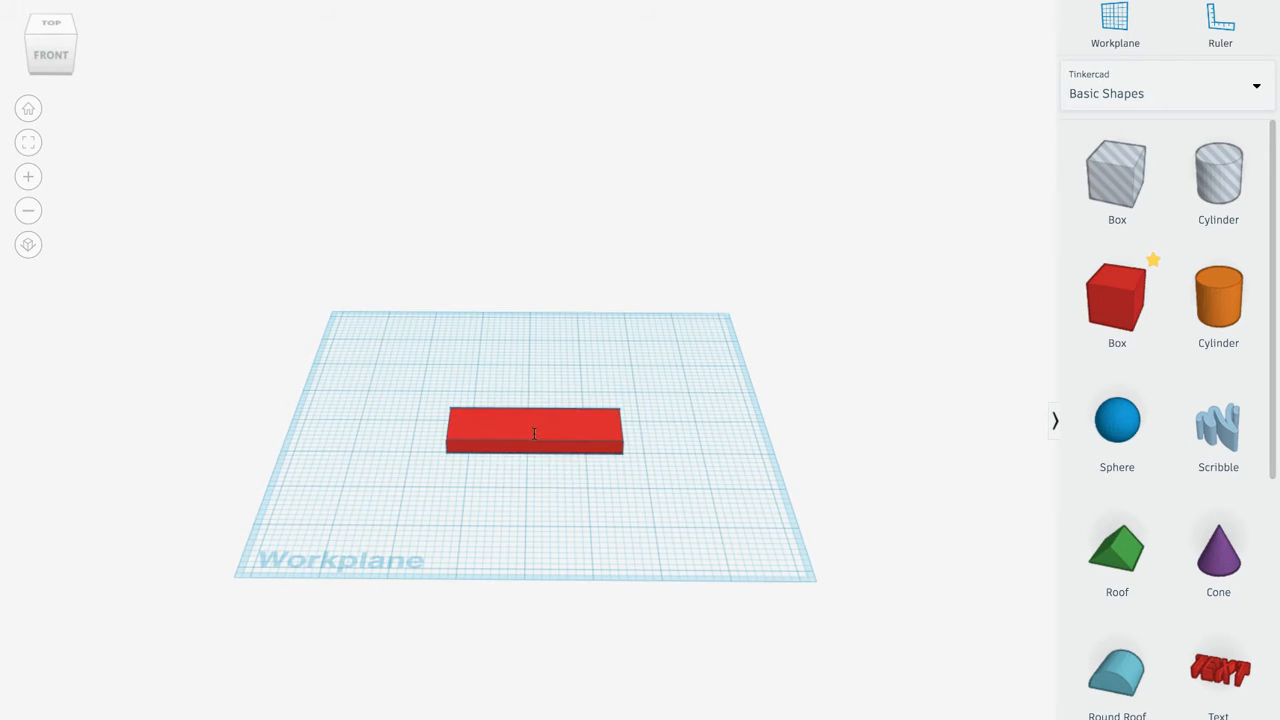
{"action": "left_click", "coordinate": [534, 433]}
{"action": "mouse_move", "coordinate": [445, 452]}
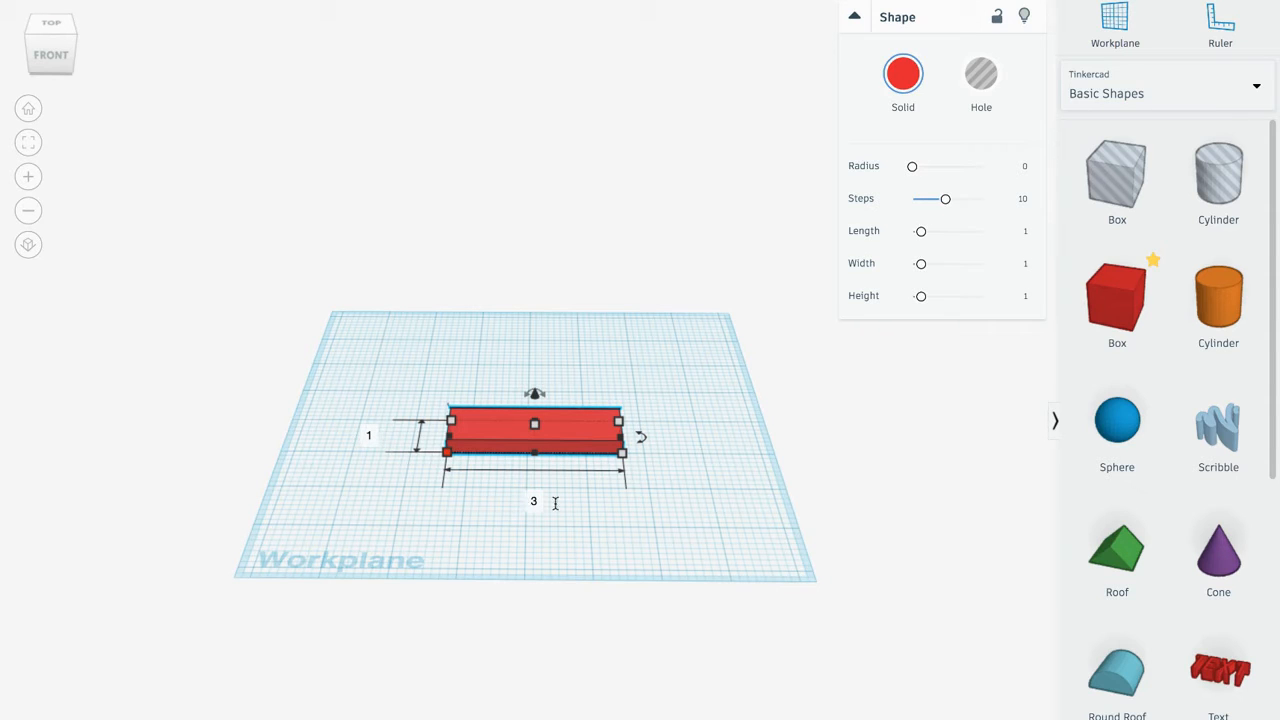
{"action": "mouse_move", "coordinate": [535, 424]}
{"action": "right_click_drag", "start_coordinate": [574, 459], "coordinate": [573, 423]}
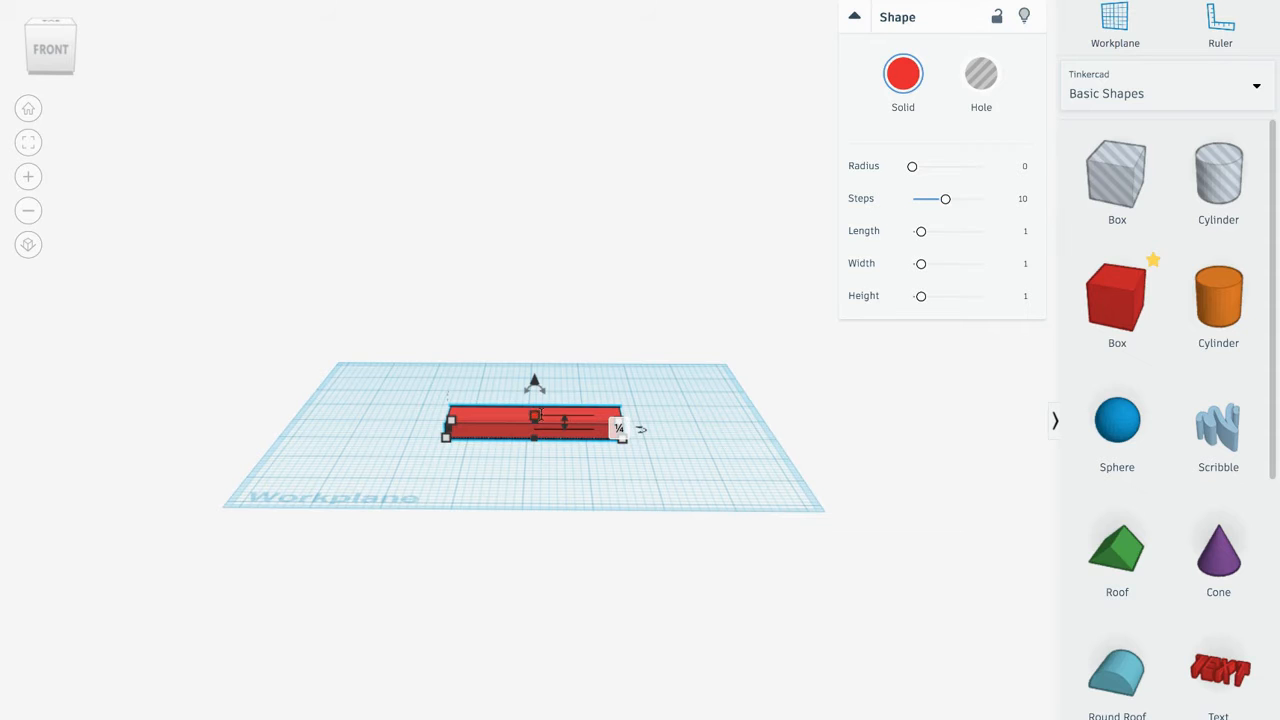
{"action": "left_click", "coordinate": [560, 470]}
Step: Place a cylinder hole on the workplane just behind the red box
{"action": "right_click_drag", "start_coordinate": [577, 451], "coordinate": [562, 597]}
{"action": "scroll", "coordinate": [578, 587], "scroll_direction": "up", "scroll_amount": 4}
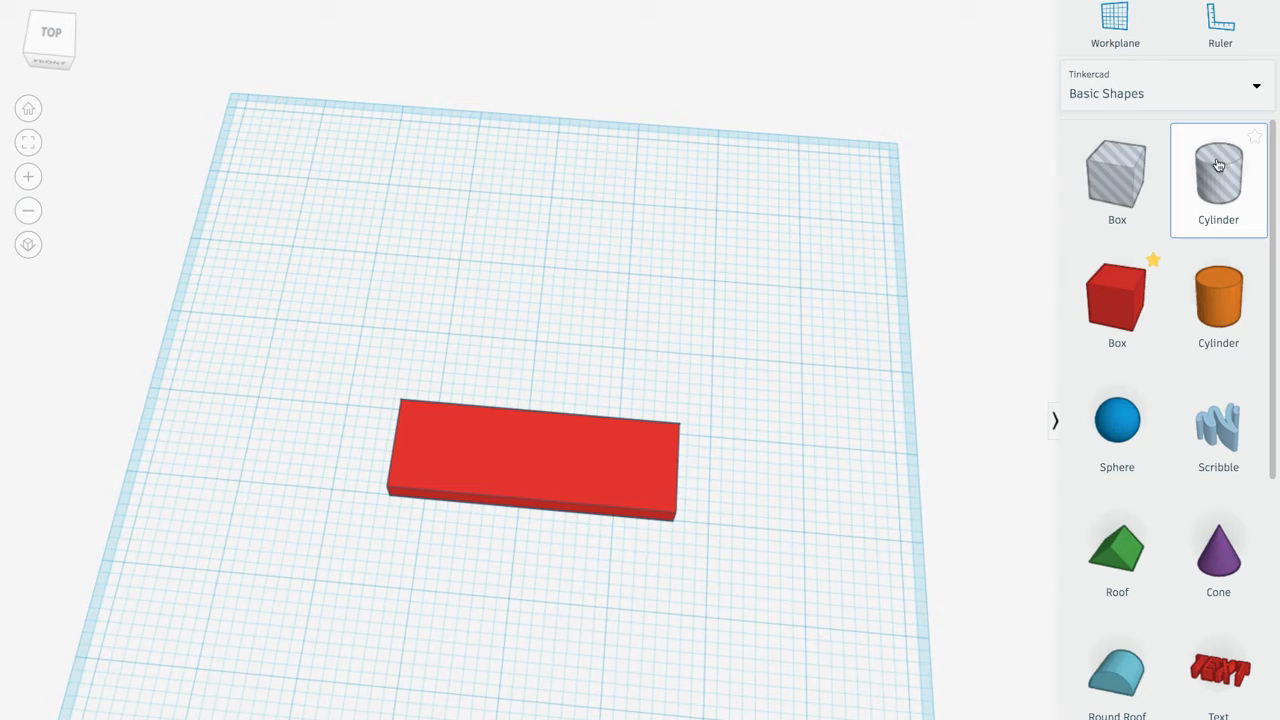
{"action": "left_click_drag", "start_coordinate": [1208, 198], "coordinate": [544, 331]}
{"action": "right_click_drag", "start_coordinate": [539, 339], "coordinate": [713, 268]}
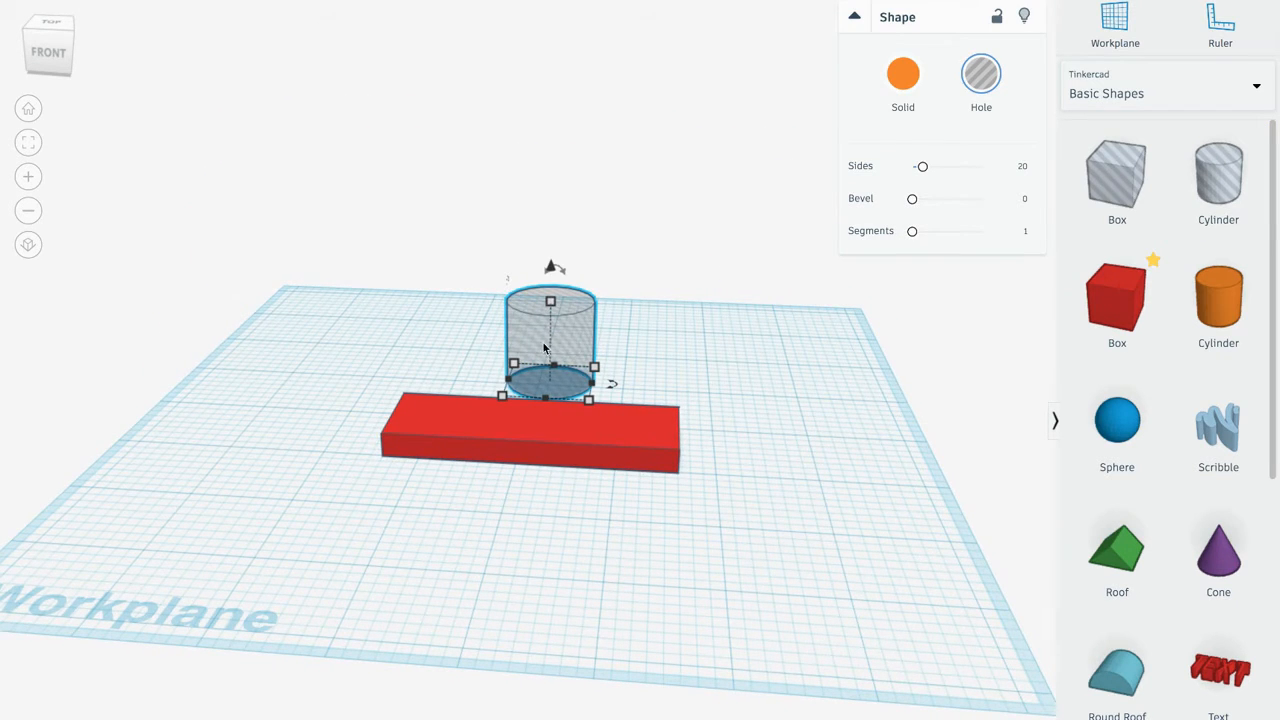
{"action": "left_click", "coordinate": [666, 363]}
{"action": "right_click_drag", "start_coordinate": [660, 343], "coordinate": [677, 405]}
{"action": "left_click", "coordinate": [560, 366]}
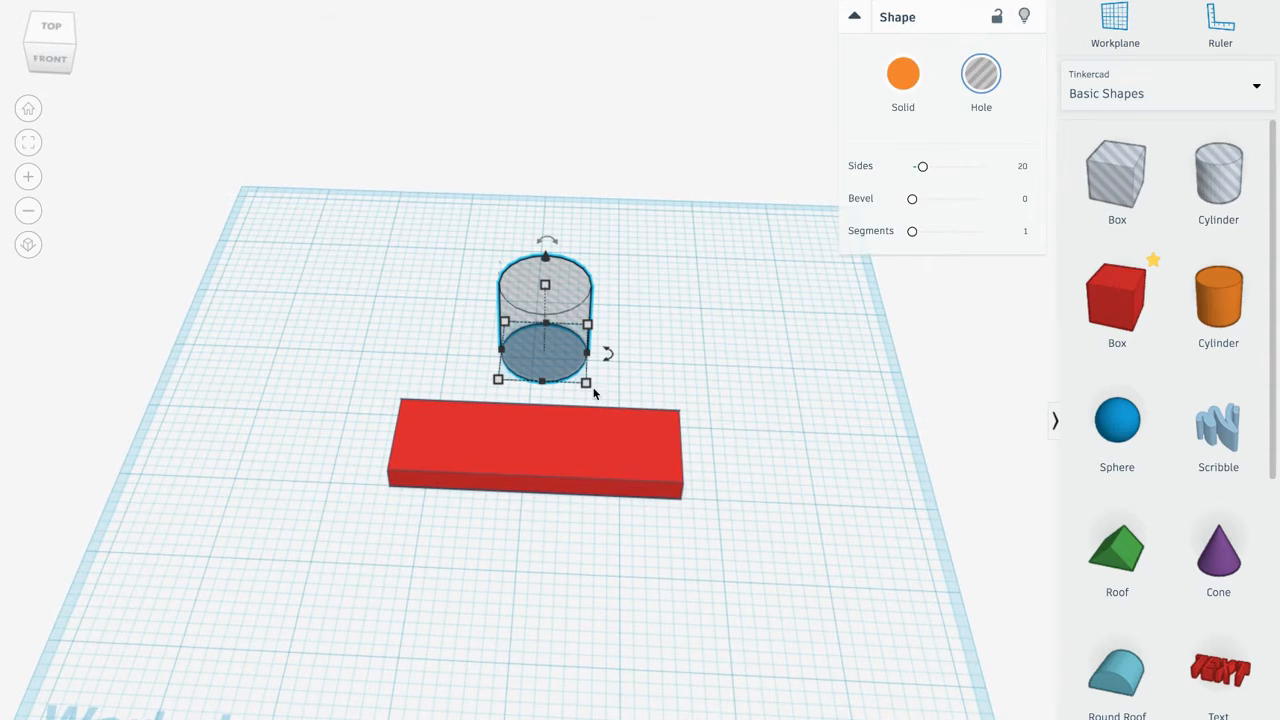
Step: Set both base dimensions of the cylinder hole to 0.25 inch
{"action": "mouse_move", "coordinate": [586, 382]}
{"action": "left_click", "coordinate": [537, 441]}
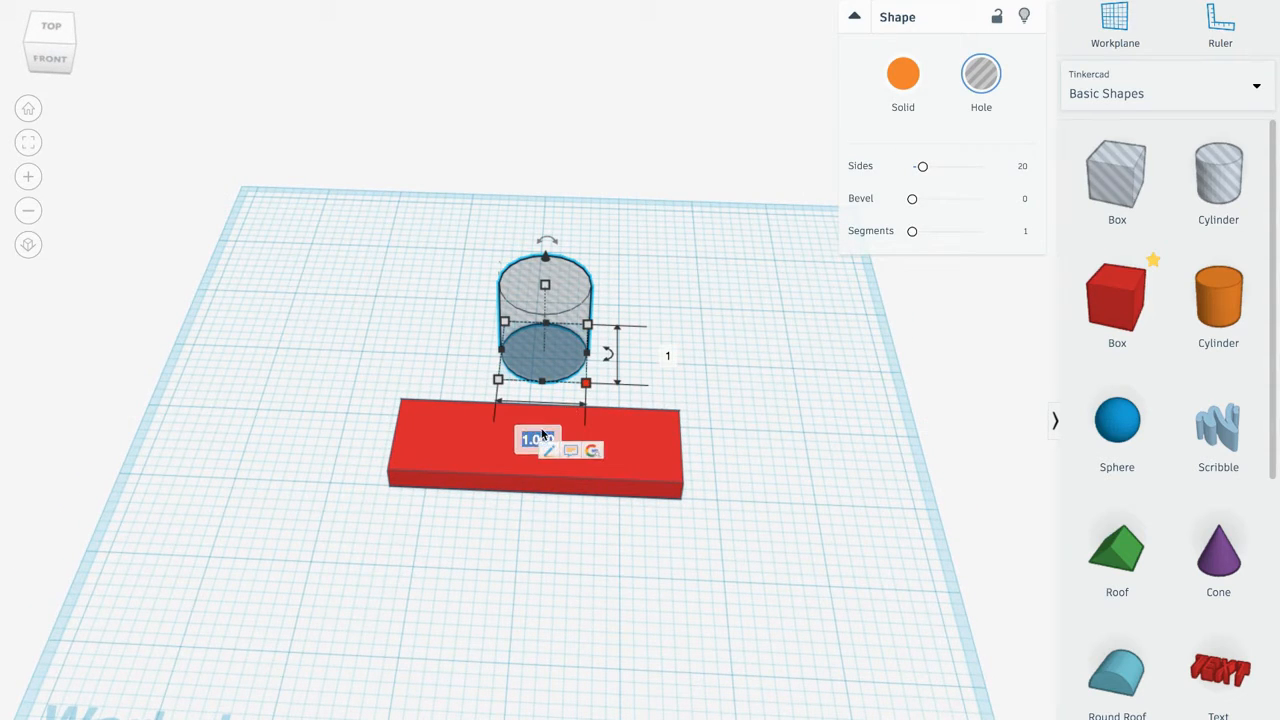
{"action": "type", "text": ".2"}
{"action": "key", "text": "Return"}
{"action": "left_click", "coordinate": [600, 352]}
{"action": "type", "text": "2"}
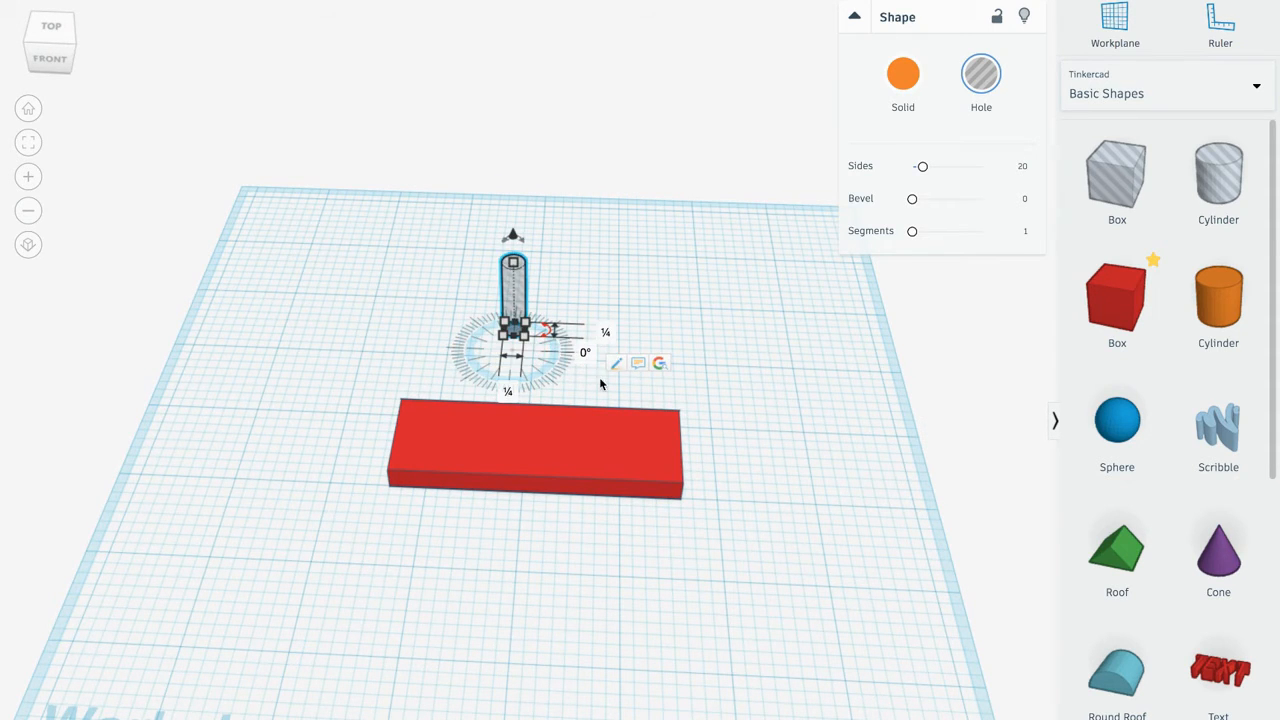
{"action": "left_click", "coordinate": [557, 375]}
Step: Move the cylinder hole into the red box near its back-left corner
{"action": "left_click_drag", "start_coordinate": [514, 328], "coordinate": [417, 427]}
{"action": "left_click", "coordinate": [477, 534]}
{"action": "right_click_drag", "start_coordinate": [477, 534], "coordinate": [392, 532]}
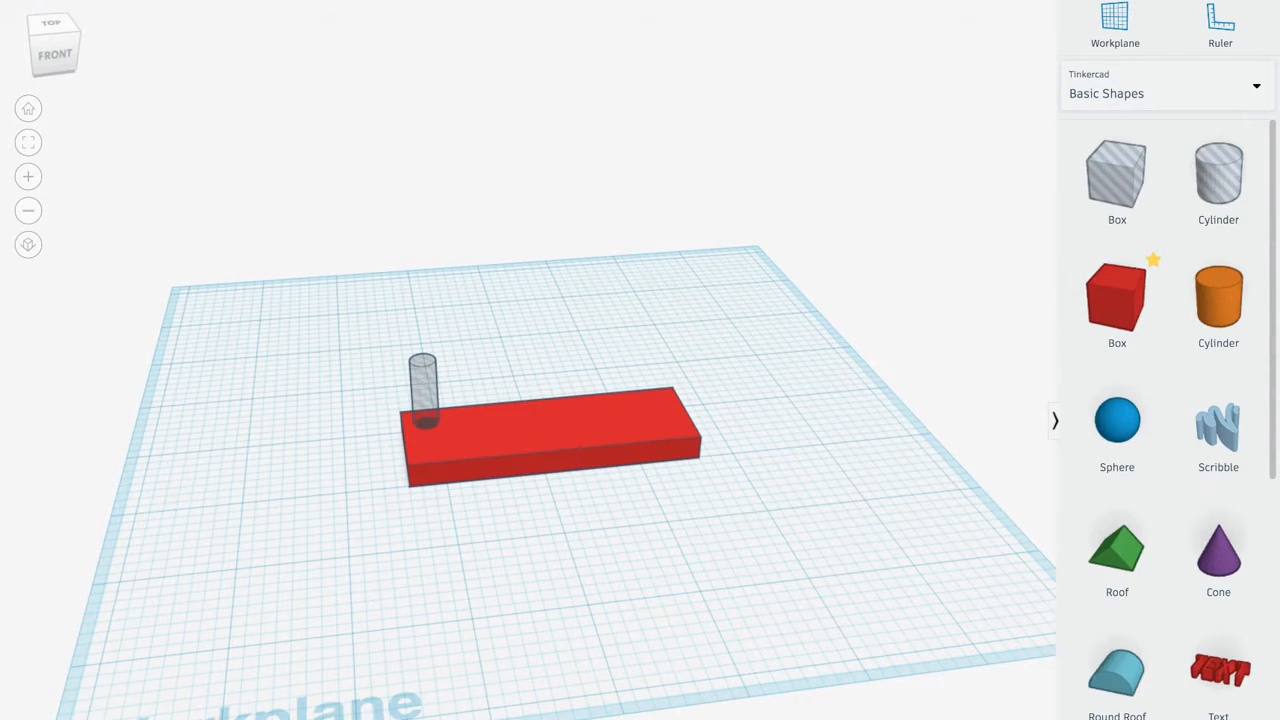
Step: Examine the box and cylinder hole from the front, the top and an angle at several zoom levels
{"action": "left_click", "coordinate": [58, 58]}
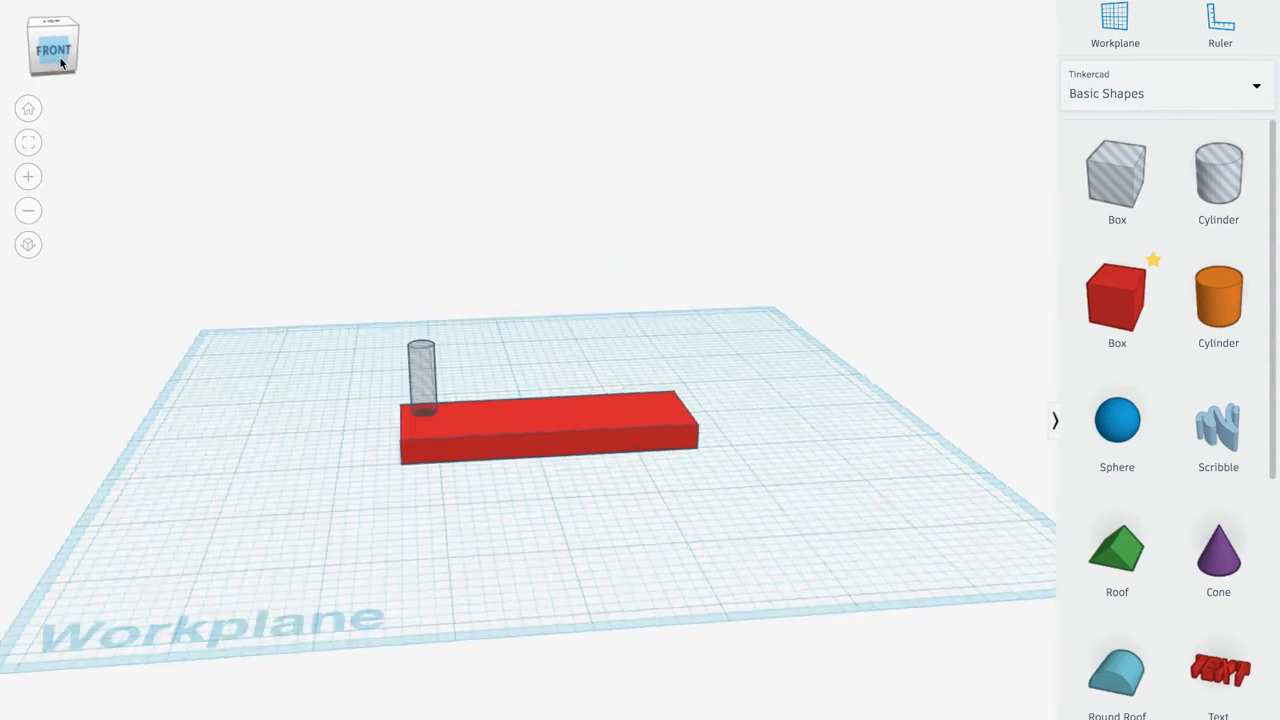
{"action": "left_click", "coordinate": [53, 24]}
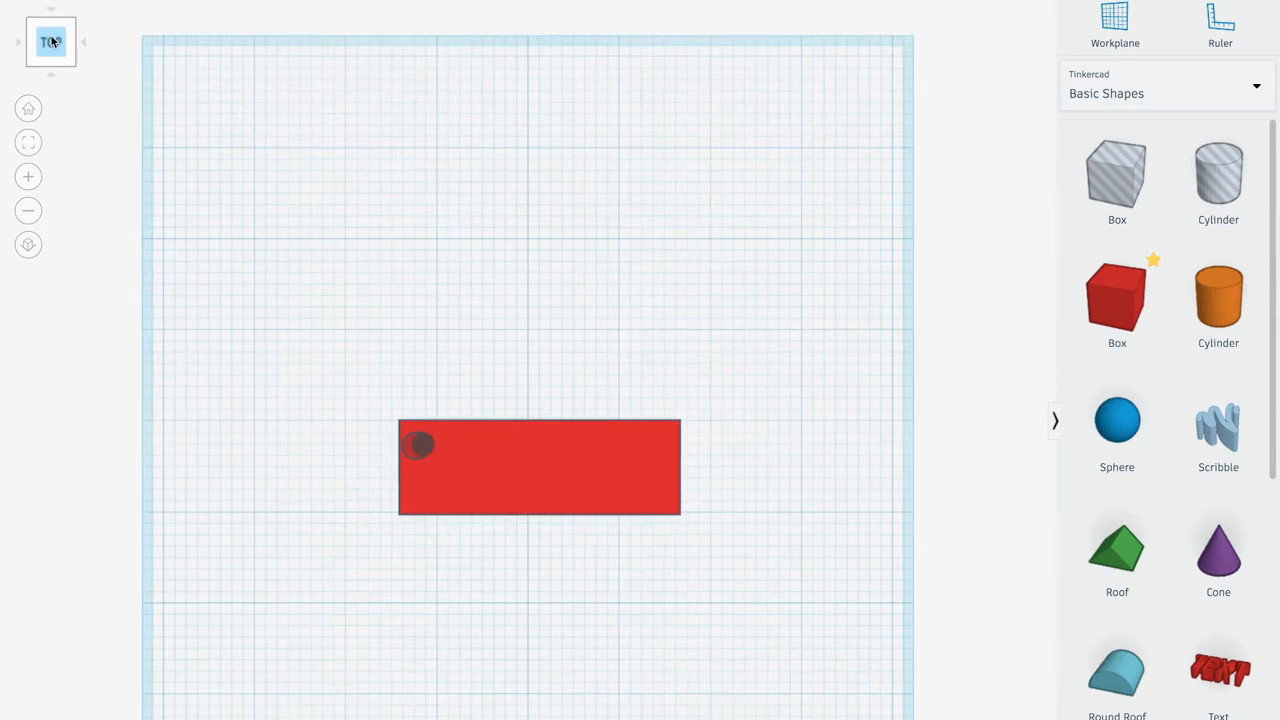
{"action": "mouse_move", "coordinate": [64, 49]}
{"action": "left_mouse_down"}
{"action": "mouse_move", "coordinate": [57, 28]}
{"action": "mouse_move", "coordinate": [60, 39]}
{"action": "mouse_move", "coordinate": [24, 35]}
{"action": "mouse_move", "coordinate": [89, 31]}
{"action": "mouse_move", "coordinate": [17, 36]}
{"action": "mouse_move", "coordinate": [58, 37]}
{"action": "left_mouse_up"}
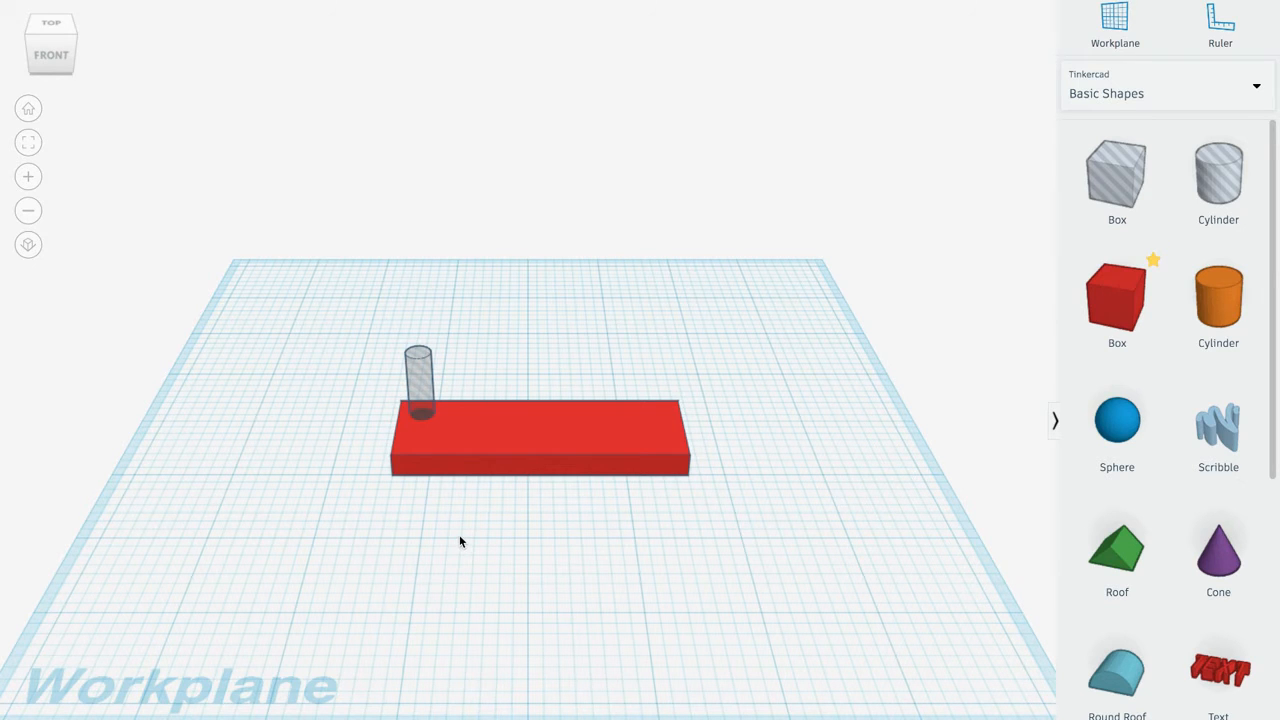
{"action": "middle_click_drag", "start_coordinate": [477, 543], "coordinate": [463, 423]}
{"action": "scroll", "coordinate": [509, 425], "scroll_direction": "up", "scroll_amount": 3}
{"action": "scroll", "coordinate": [510, 410], "scroll_direction": "down", "scroll_amount": 6}
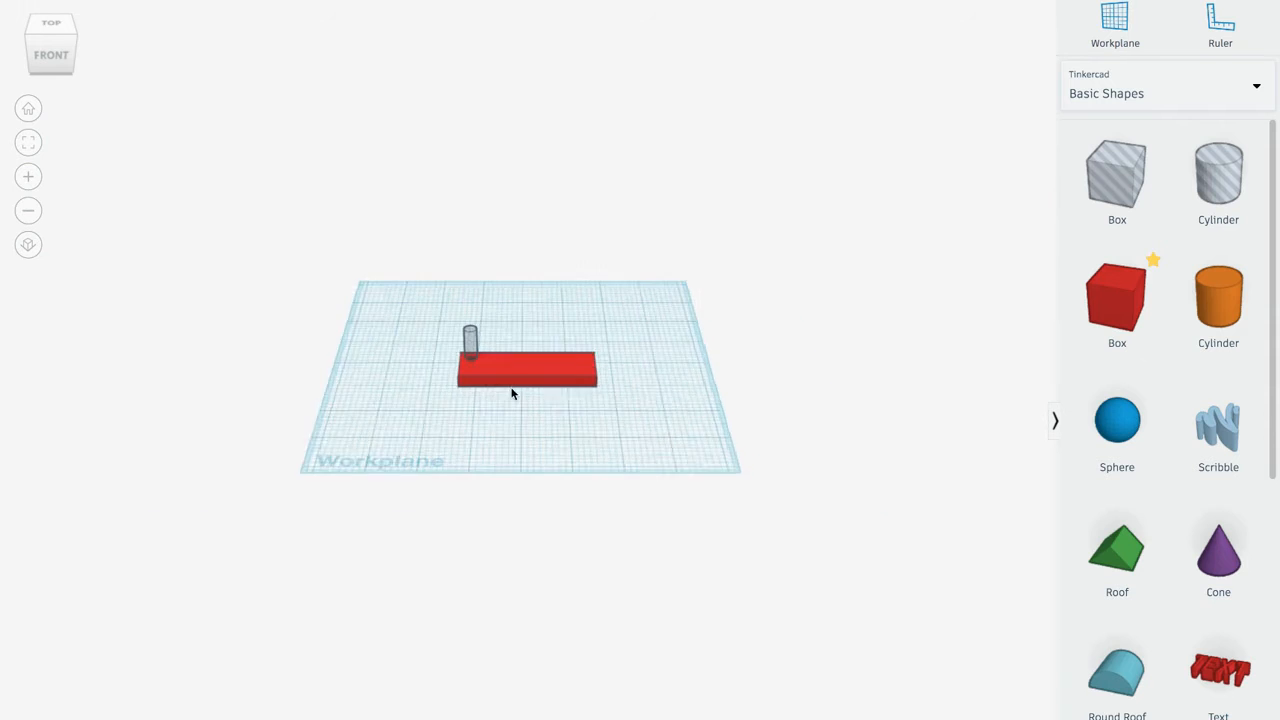
{"action": "scroll", "coordinate": [470, 365], "scroll_direction": "up", "scroll_amount": 4}
{"action": "left_click", "coordinate": [27, 183]}
{"action": "left_click", "coordinate": [28, 210]}
{"action": "left_click", "coordinate": [28, 210]}
{"action": "left_click", "coordinate": [28, 210]}
{"action": "left_click", "coordinate": [27, 178]}
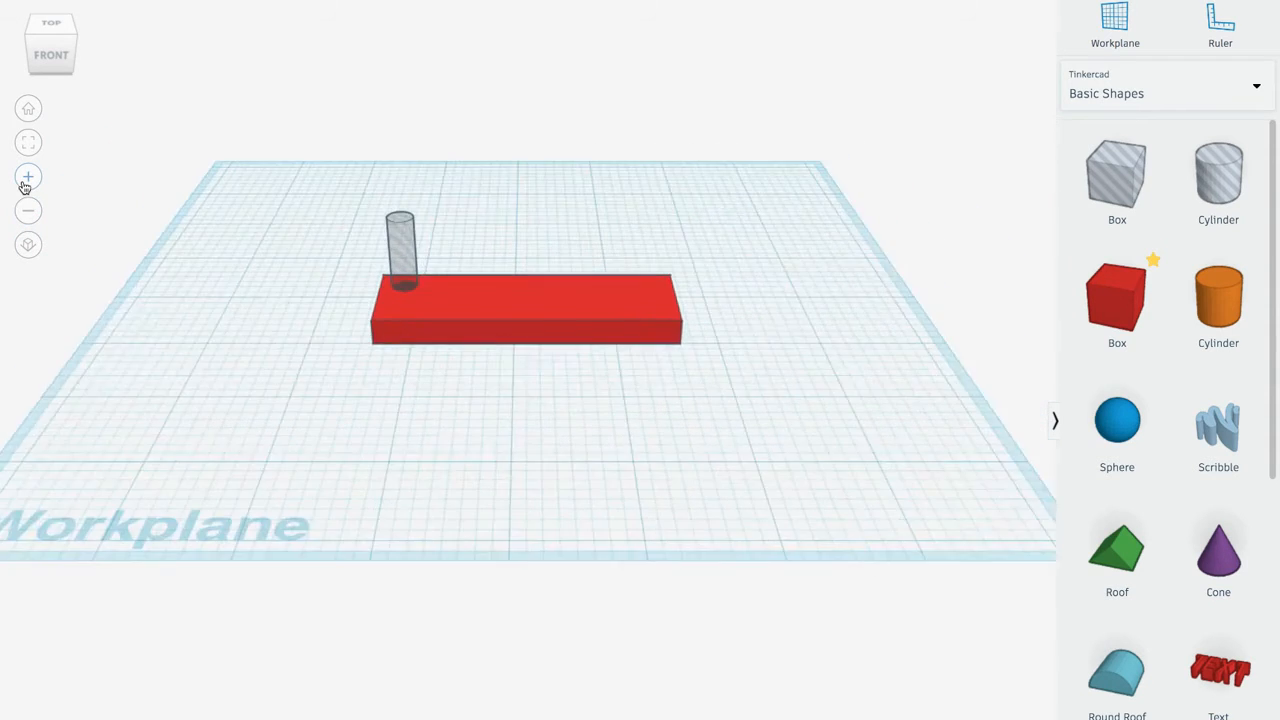
{"action": "right_click_drag", "start_coordinate": [480, 352], "coordinate": [480, 403]}
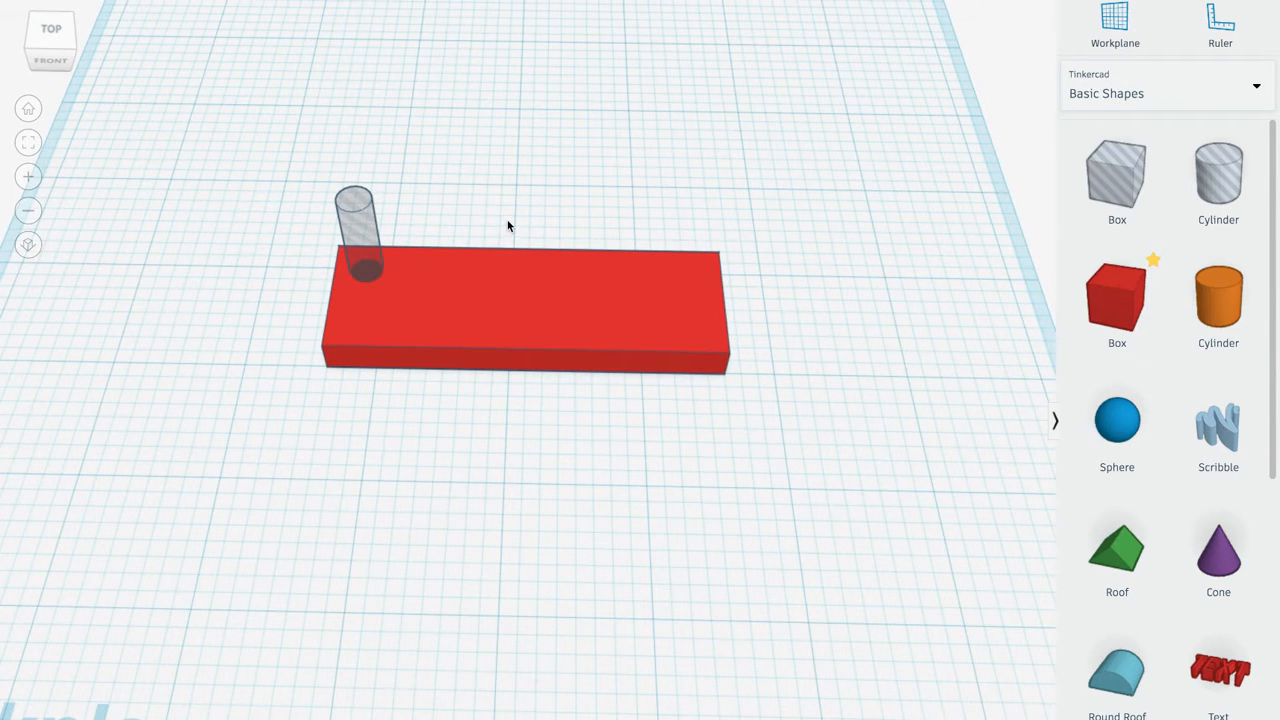
{"action": "middle_click_drag", "start_coordinate": [507, 226], "coordinate": [515, 282]}
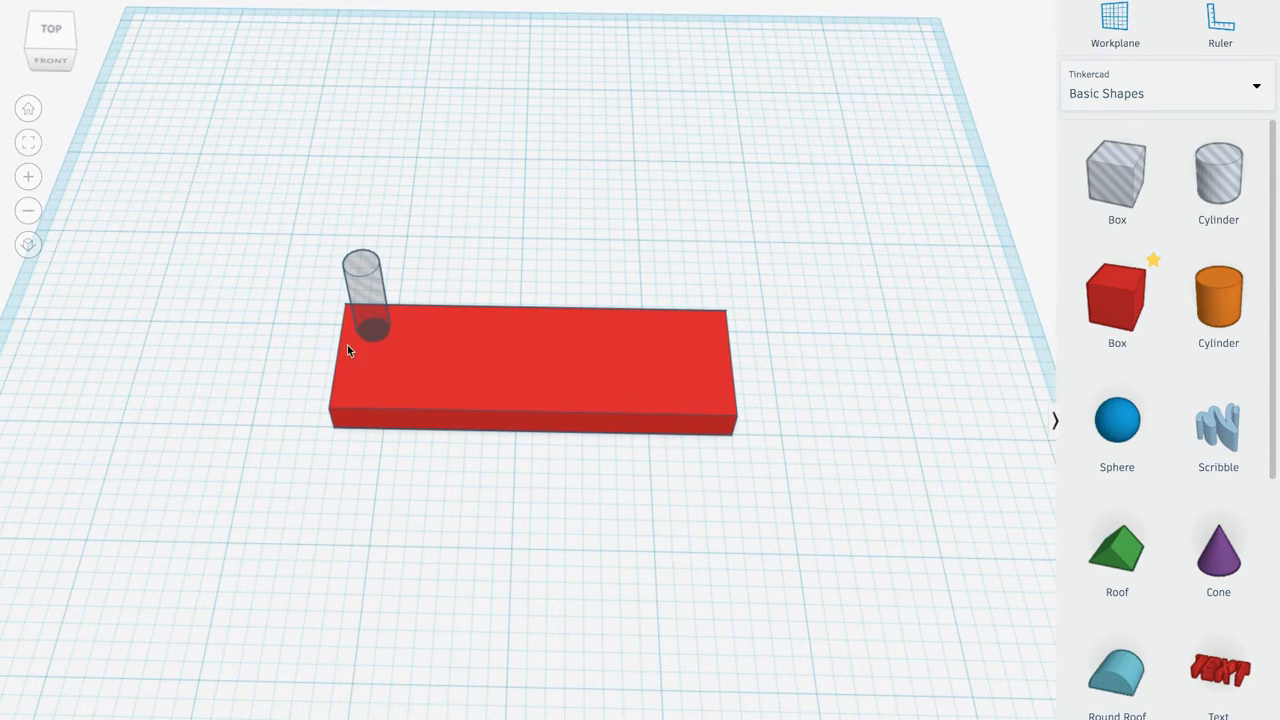
Step: Group the red box with the cylinder hole to cut a round hole near the back-left corner, and inspect the cut
{"action": "left_click", "coordinate": [378, 318]}
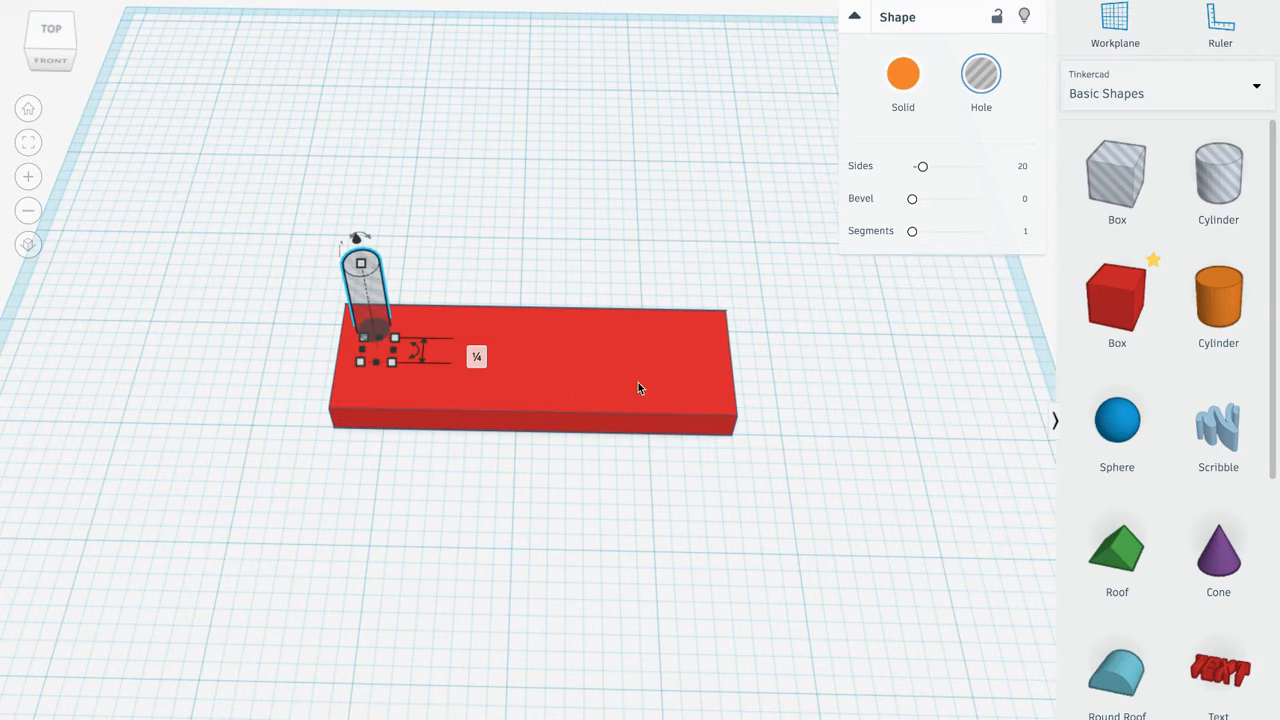
{"action": "left_click_drag", "start_coordinate": [281, 273], "coordinate": [517, 463]}
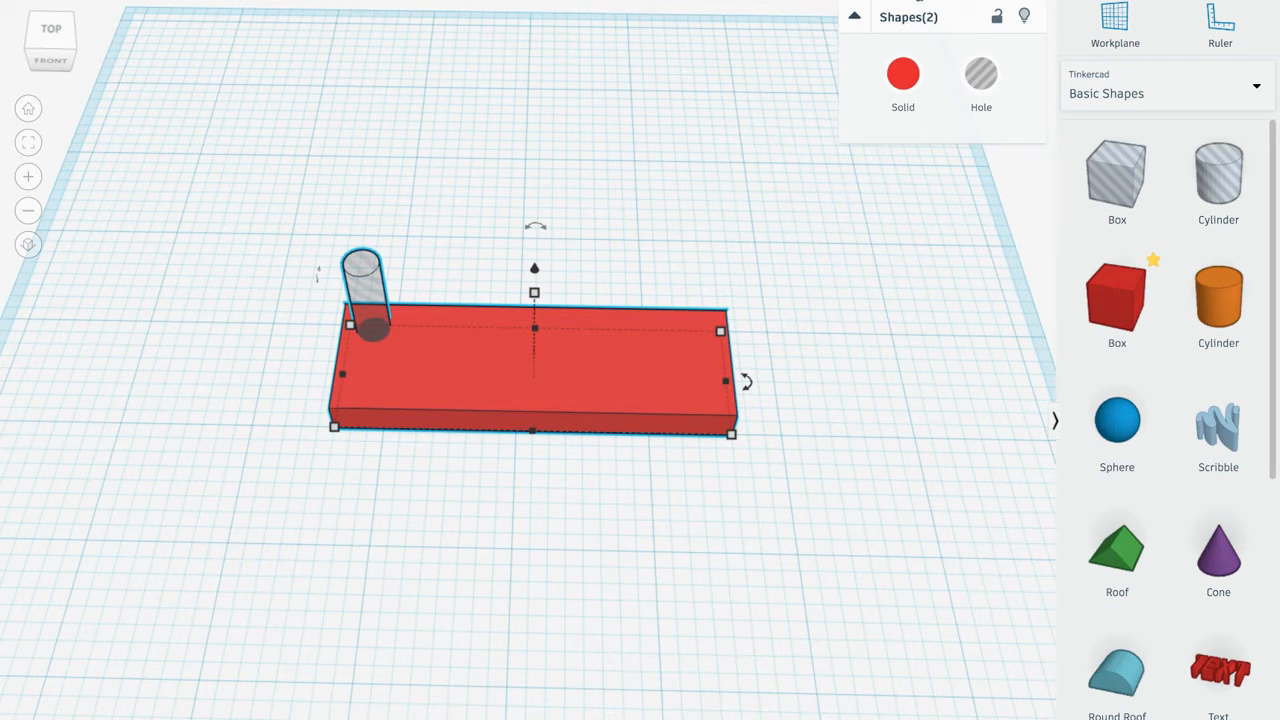
{"action": "left_click", "coordinate": [912, 1]}
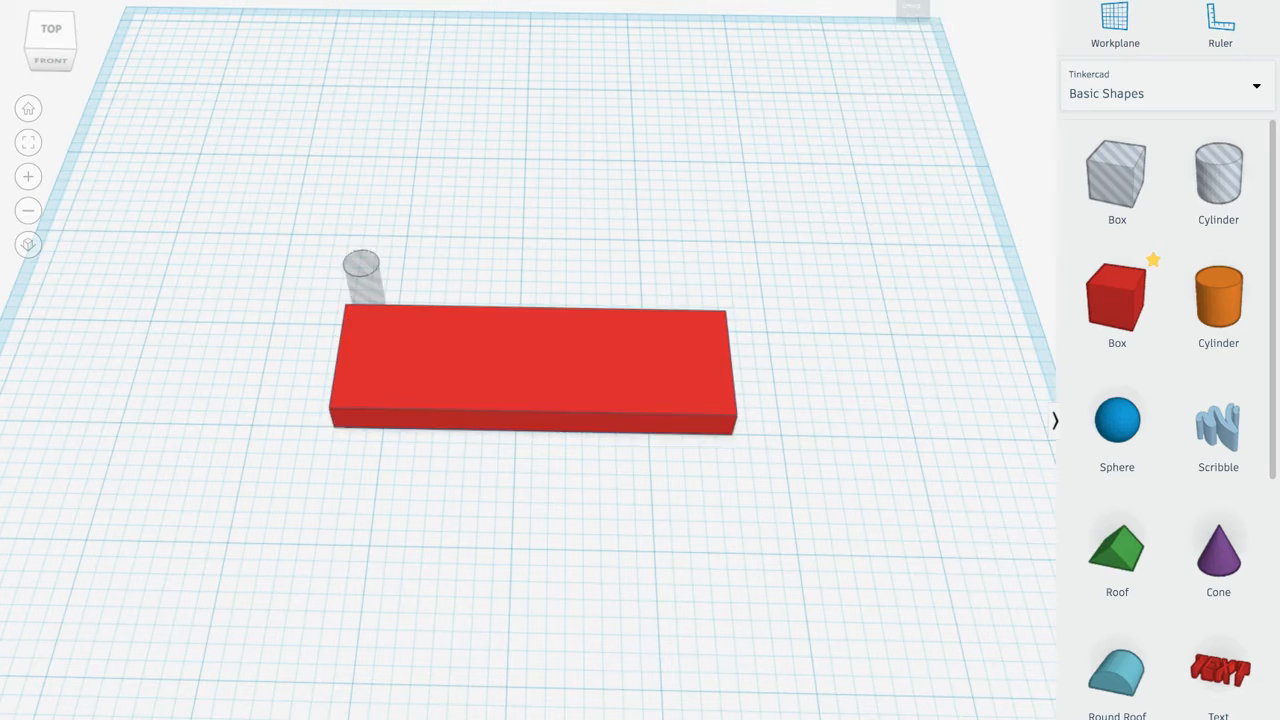
{"action": "right_click_drag", "start_coordinate": [520, 221], "coordinate": [514, 300]}
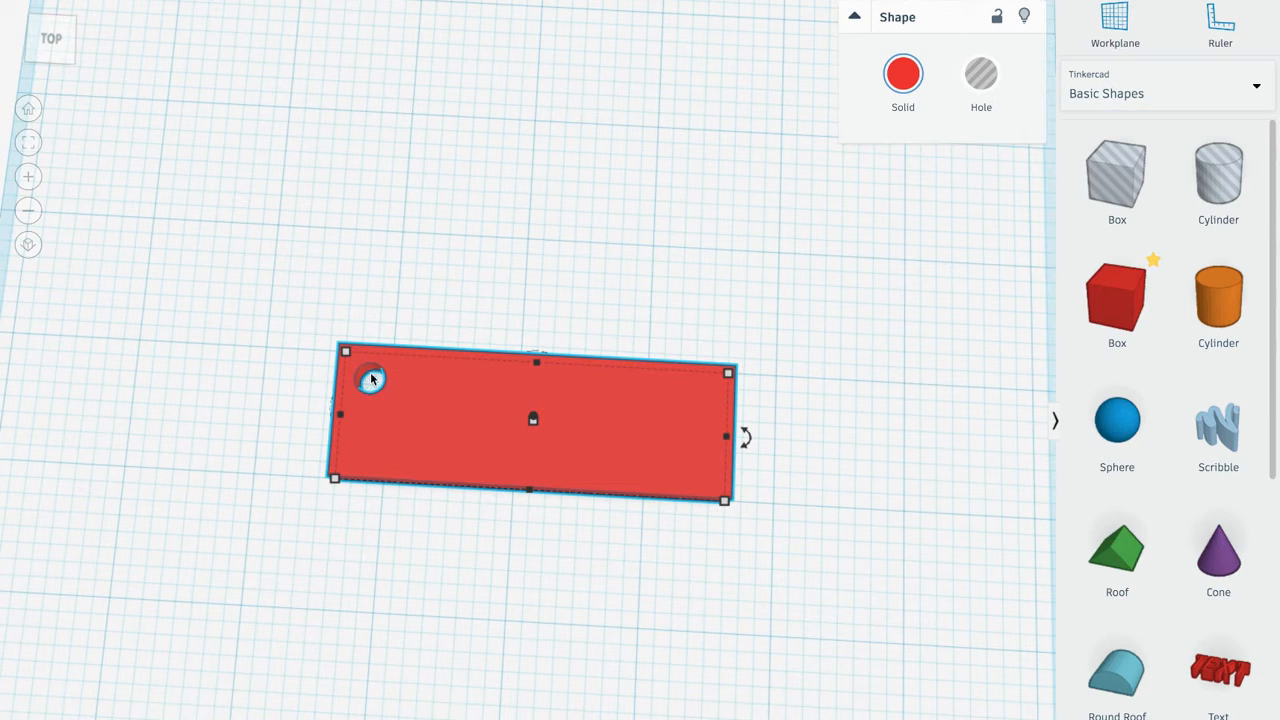
{"action": "right_click_drag", "start_coordinate": [533, 458], "coordinate": [597, 454]}
{"action": "mouse_move", "coordinate": [592, 416]}
{"action": "right_mouse_down"}
{"action": "mouse_move", "coordinate": [655, 439]}
{"action": "mouse_move", "coordinate": [622, 450]}
{"action": "mouse_move", "coordinate": [609, 383]}
{"action": "mouse_move", "coordinate": [605, 395]}
{"action": "right_mouse_up"}
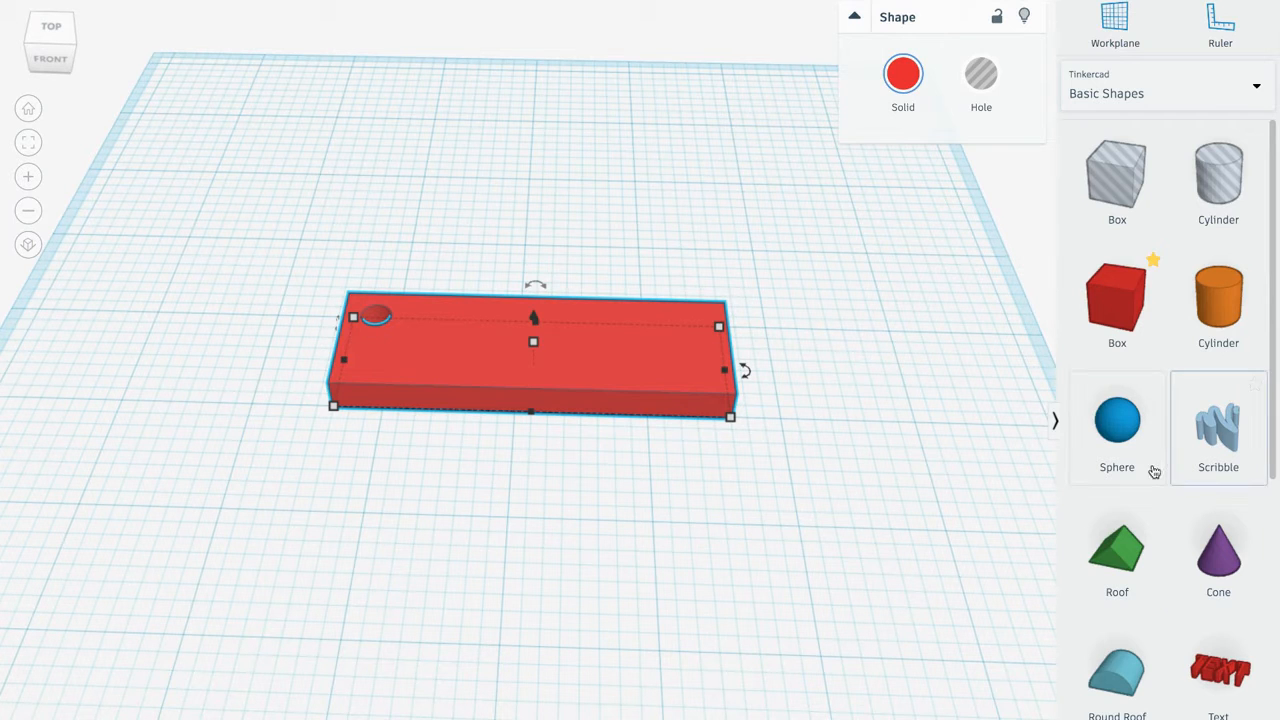
{"action": "scroll", "coordinate": [1151, 479], "scroll_direction": "down", "scroll_amount": 1}
{"action": "scroll", "coordinate": [1151, 479], "scroll_direction": "down", "scroll_amount": 3}
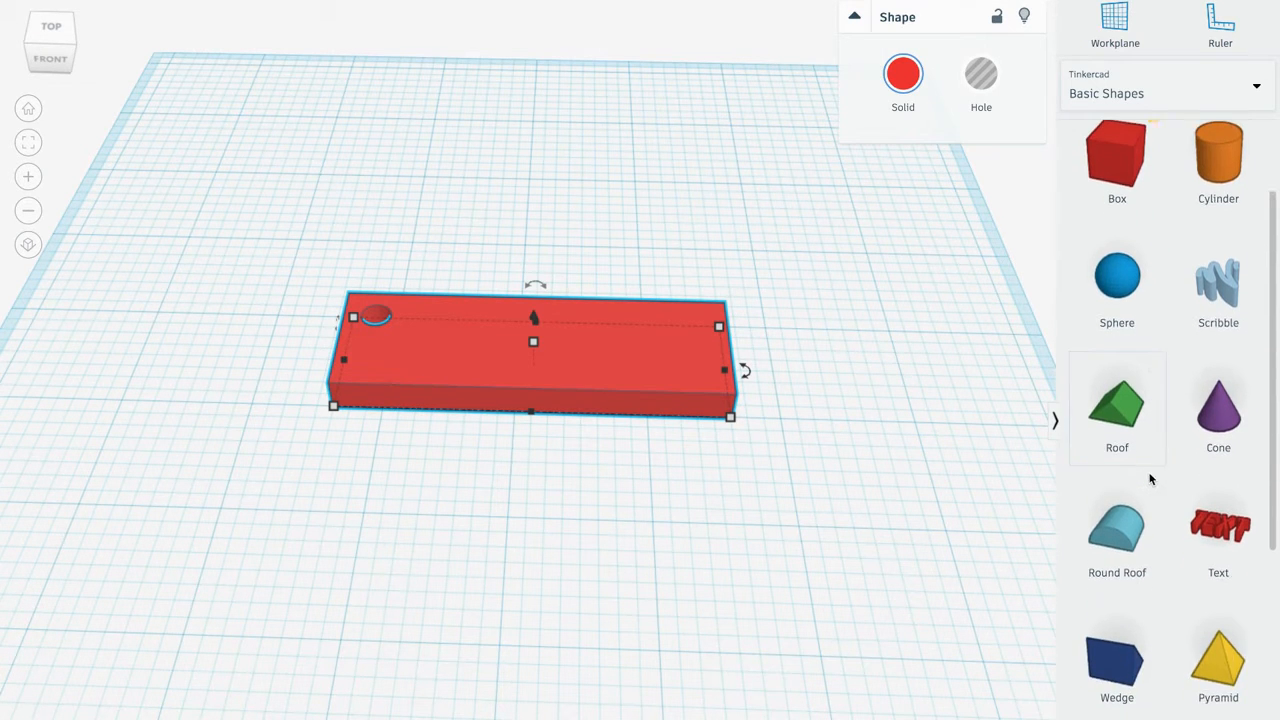
{"action": "scroll", "coordinate": [1181, 204], "scroll_direction": "up", "scroll_amount": 3}
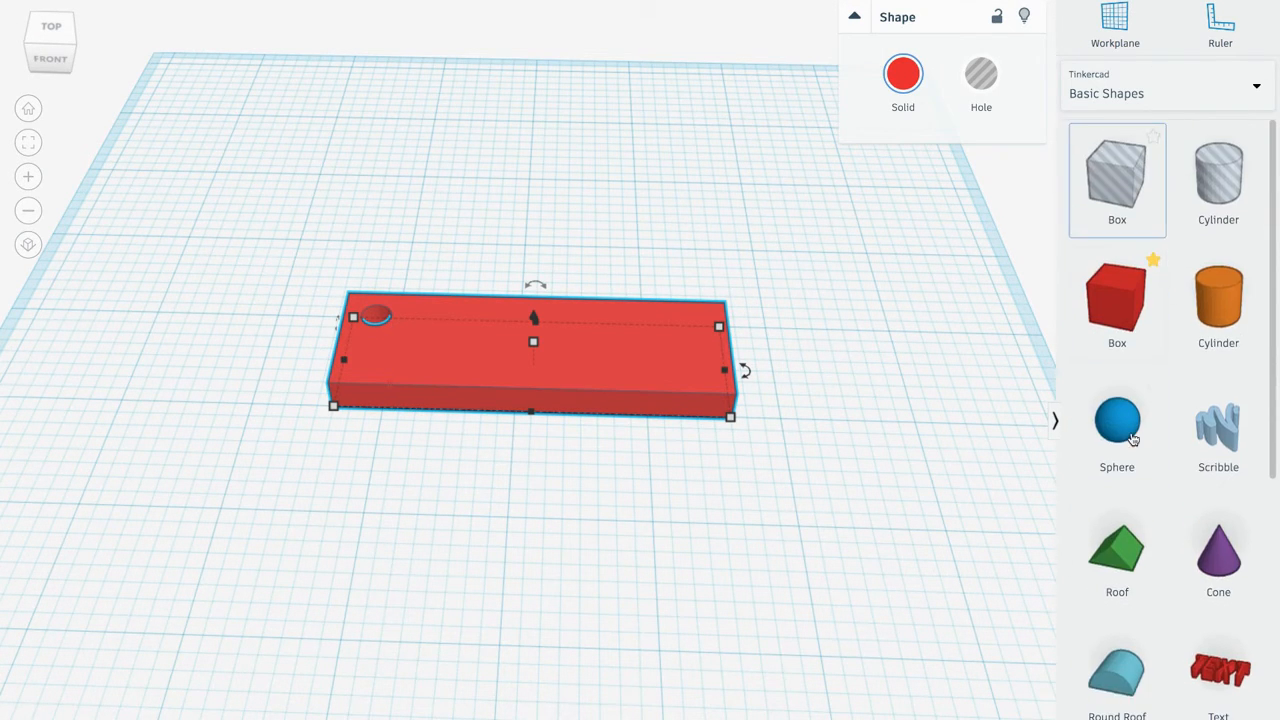
Step: Add a Text shape to the workplane in front of the red tag
{"action": "scroll", "coordinate": [1165, 378], "scroll_direction": "down", "scroll_amount": 4}
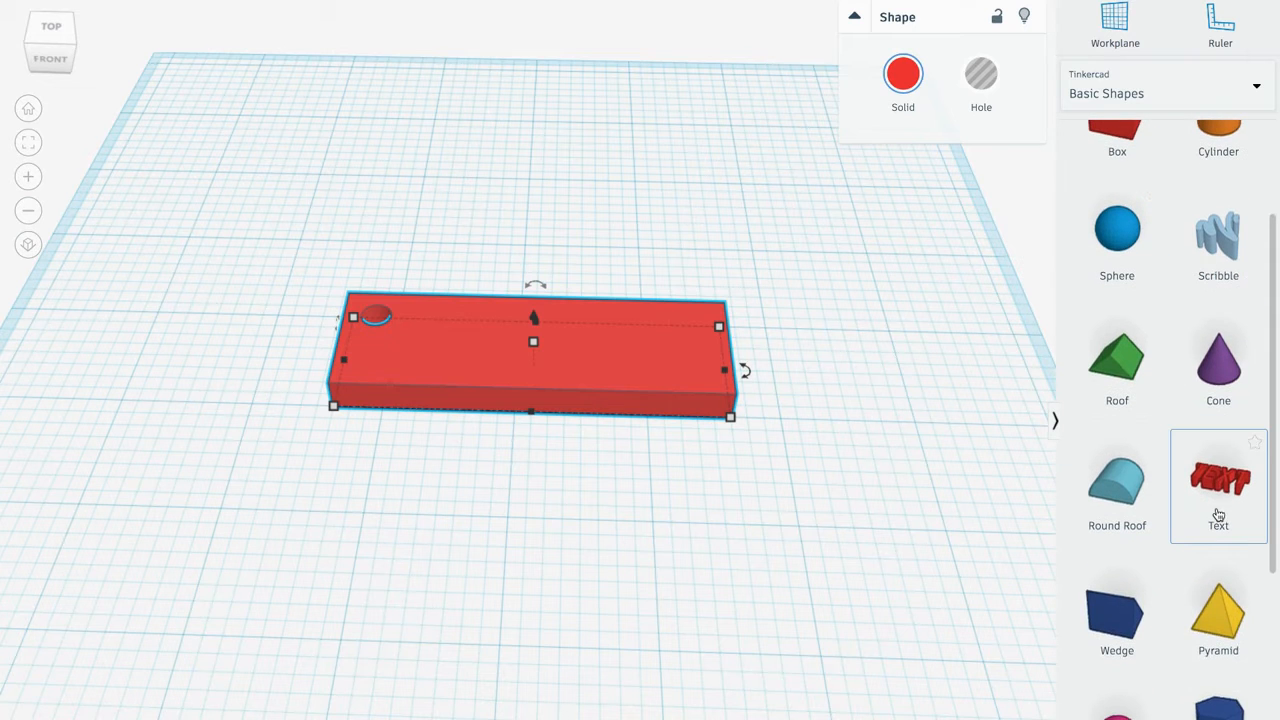
{"action": "left_click", "coordinate": [1220, 487]}
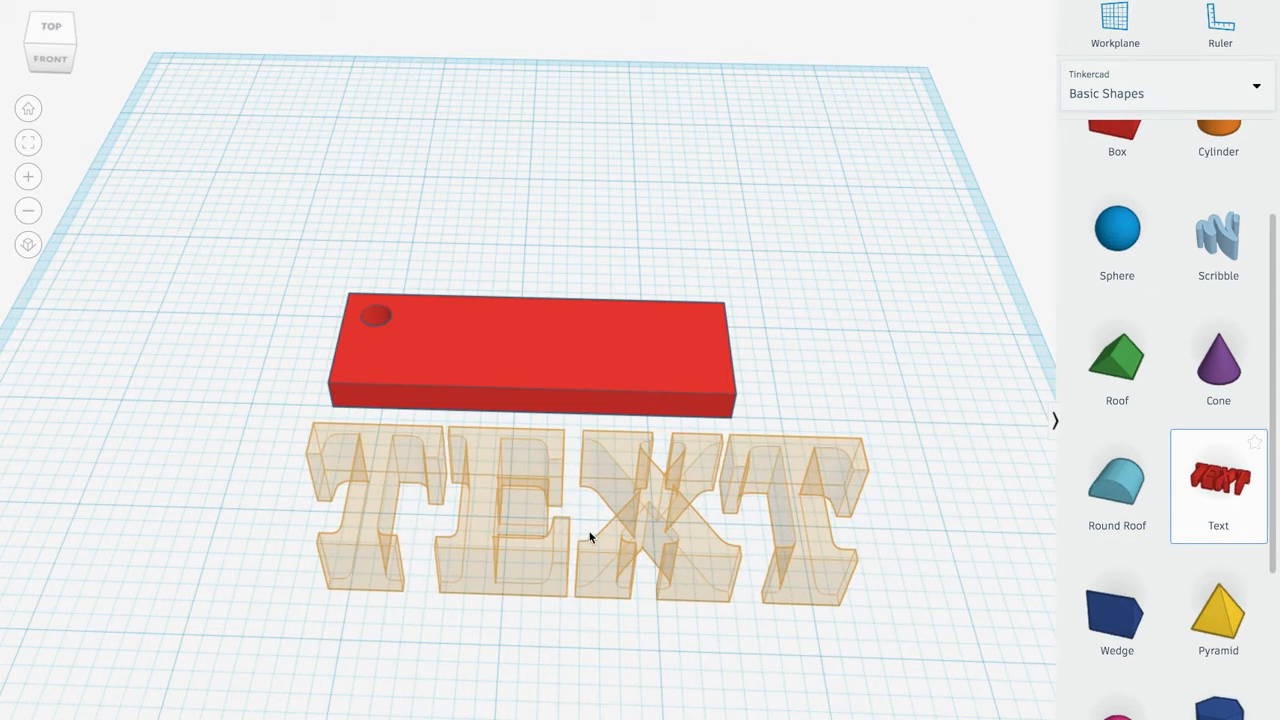
{"action": "left_click", "coordinate": [592, 540]}
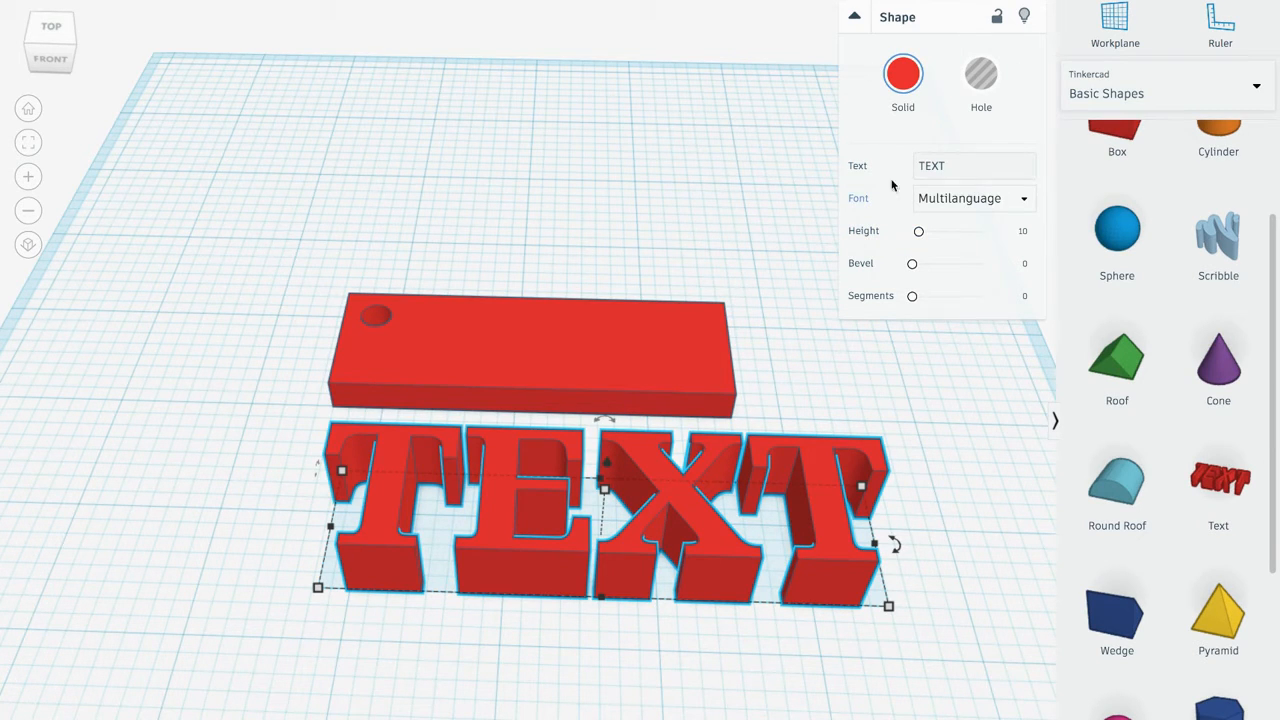
Step: Replace the Text shape's default wording with the surname for the tag in lowercase letters
{"action": "left_click", "coordinate": [937, 165]}
{"action": "left_click_drag", "start_coordinate": [953, 167], "coordinate": [897, 167]}
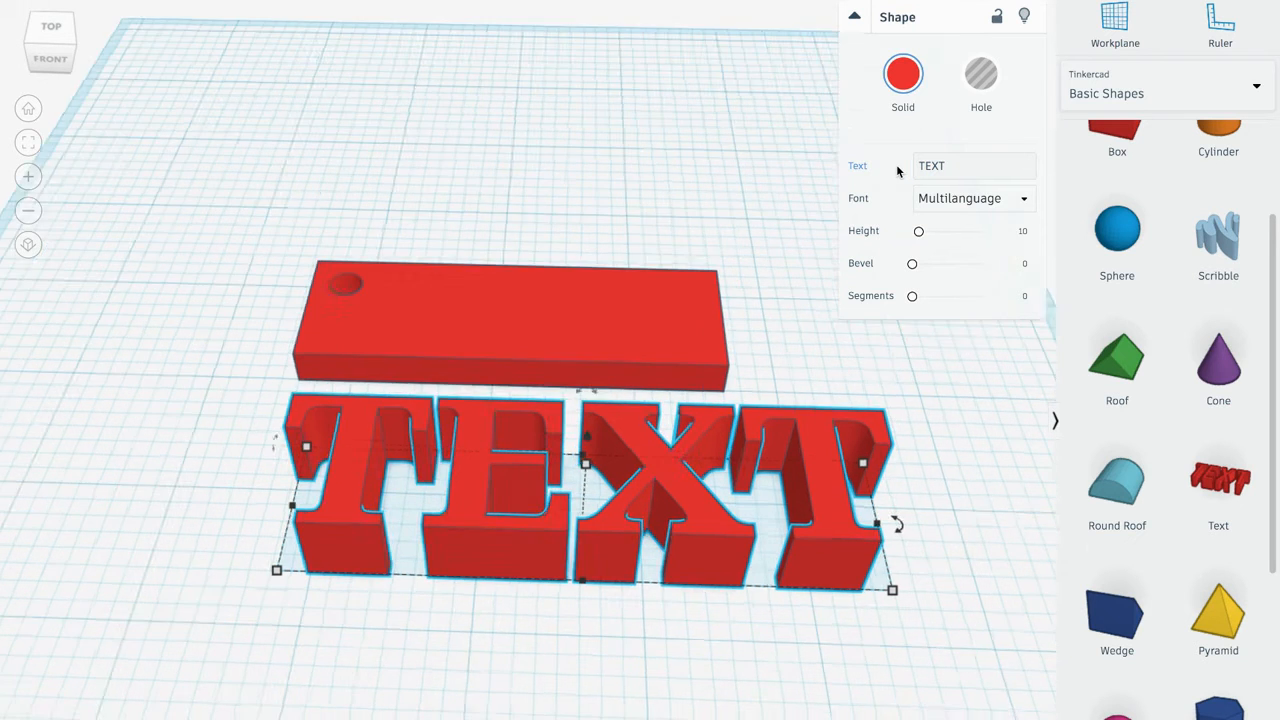
{"action": "left_click", "coordinate": [947, 166]}
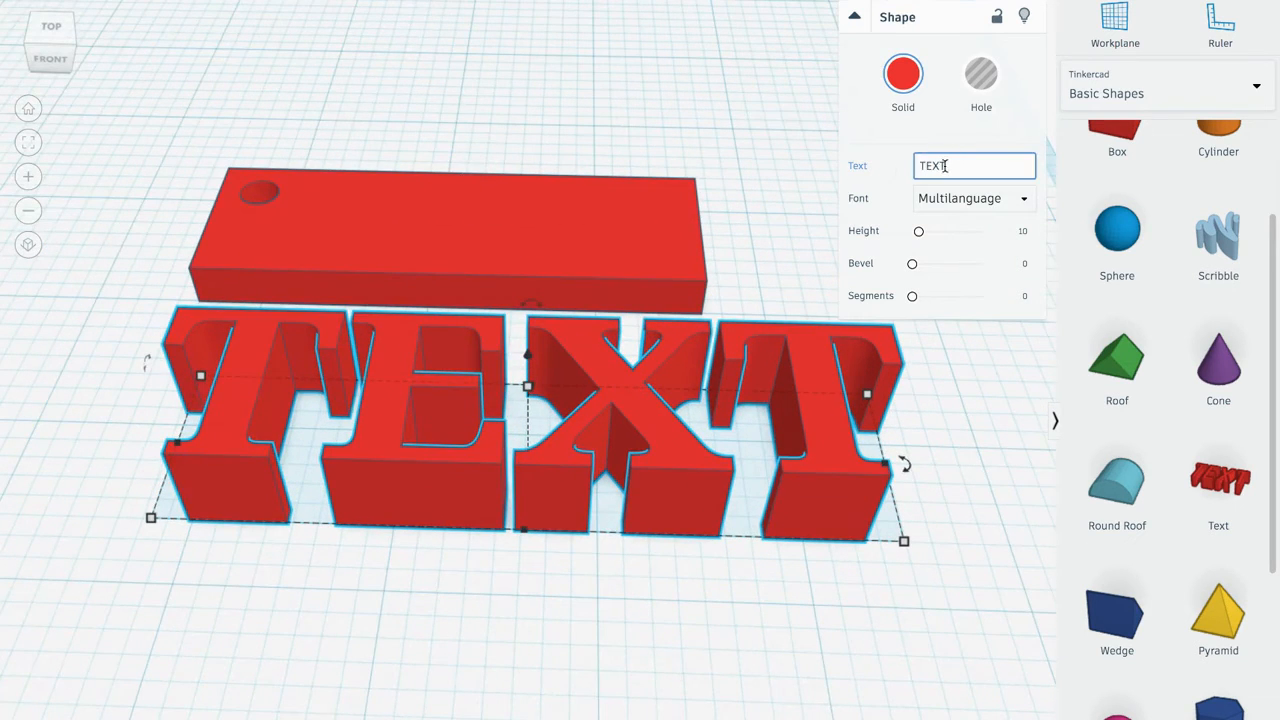
{"action": "left_click_drag", "start_coordinate": [947, 166], "coordinate": [894, 170]}
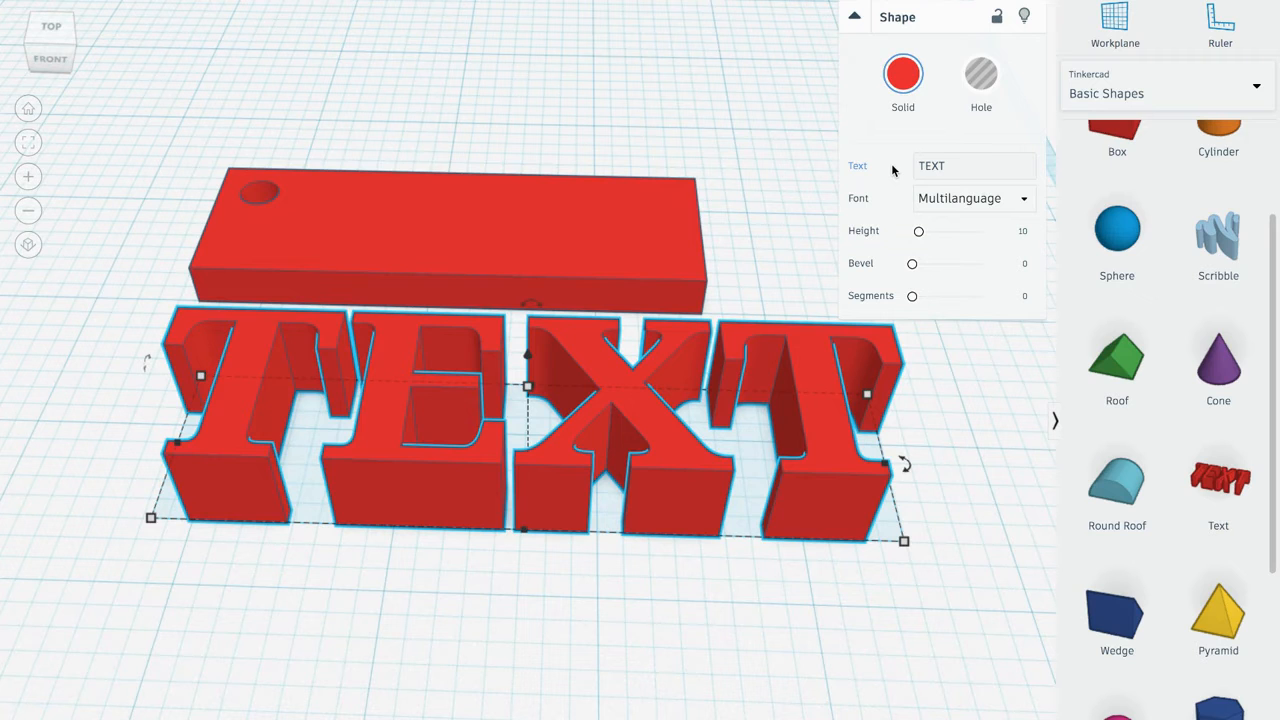
{"action": "left_click", "coordinate": [977, 164]}
{"action": "double_click", "coordinate": [977, 164]}
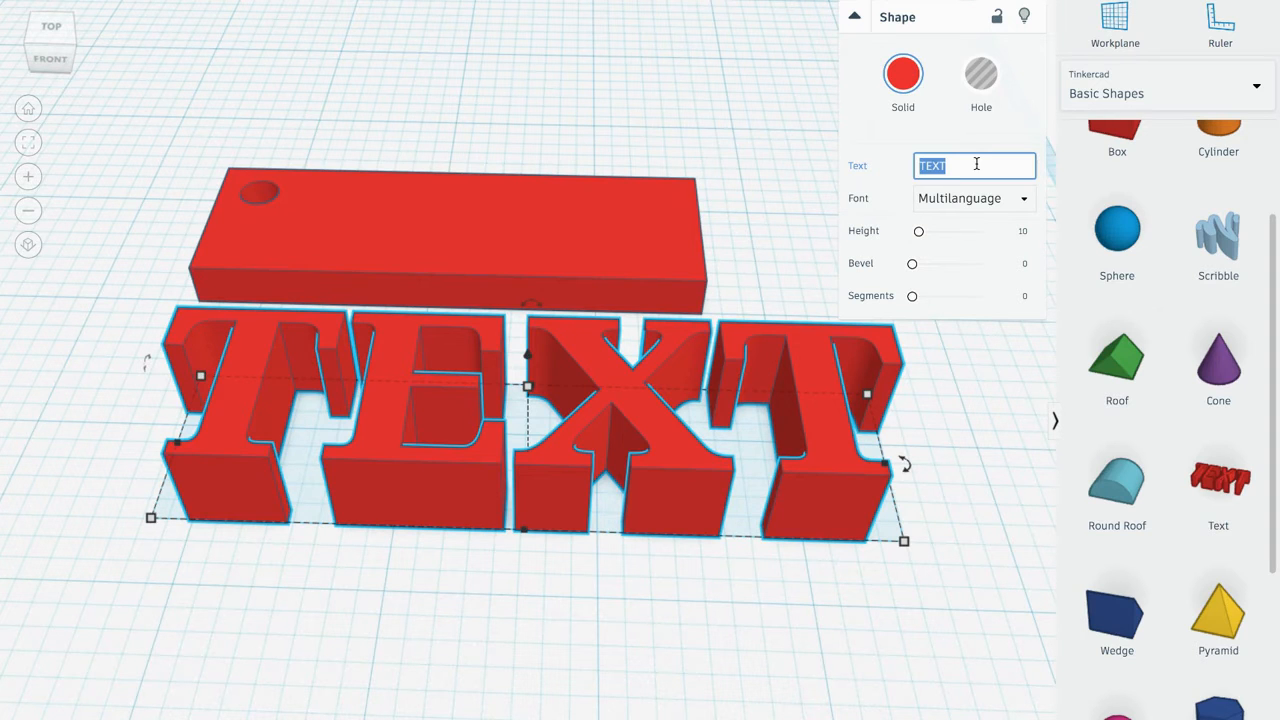
{"action": "type", "text": "Wolfe"}
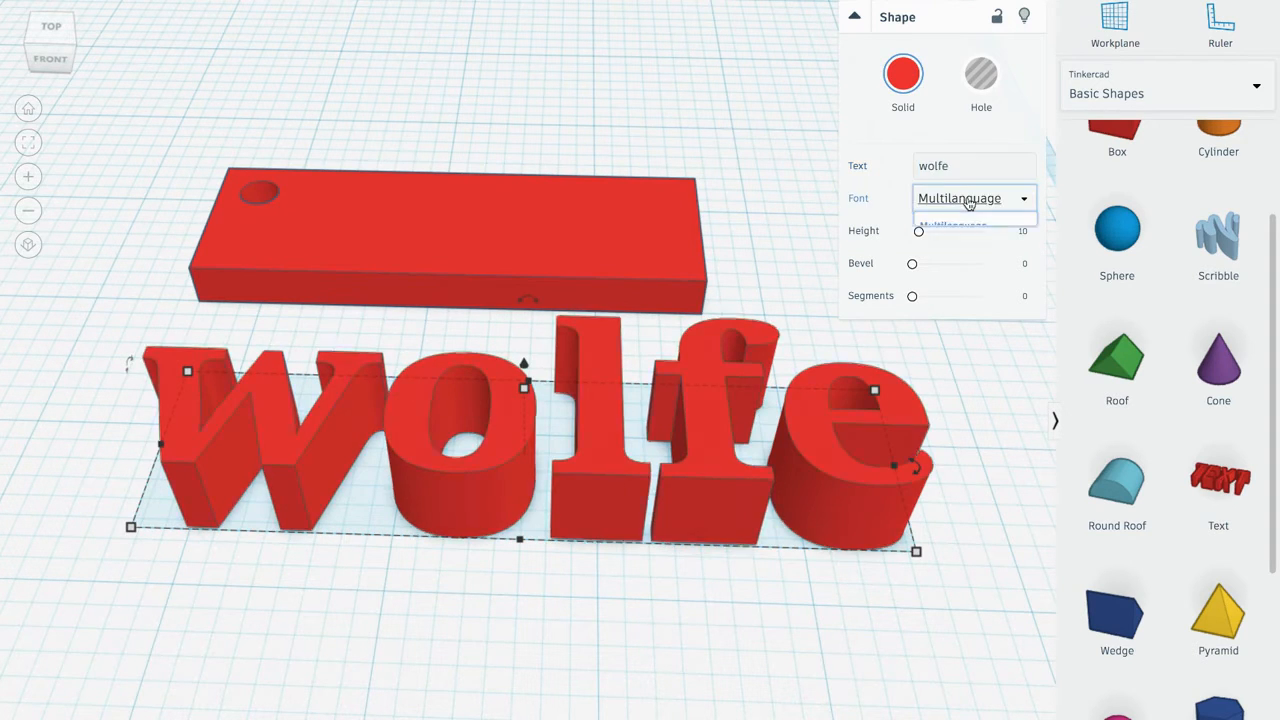
Step: Preview the Serif, Sans Mono and Sans fonts on the name text and restore Multilanguage
{"action": "left_click", "coordinate": [968, 198]}
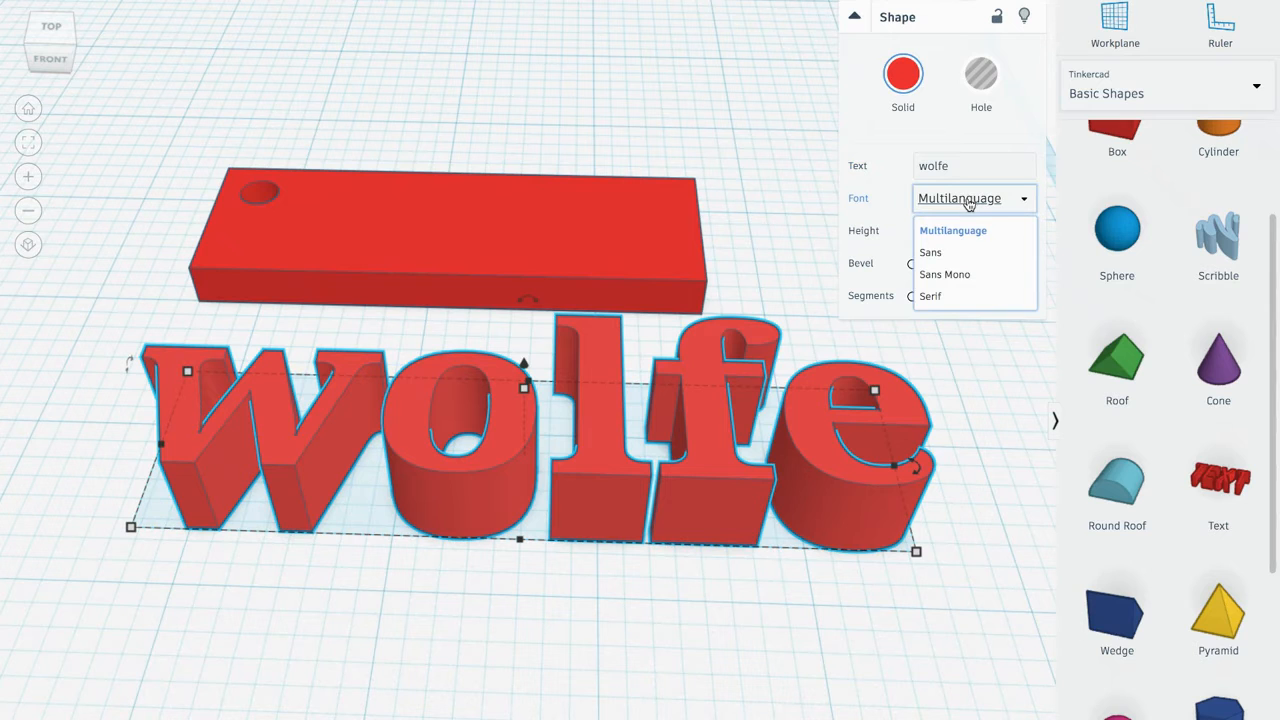
{"action": "left_click", "coordinate": [957, 297]}
{"action": "left_click", "coordinate": [955, 203]}
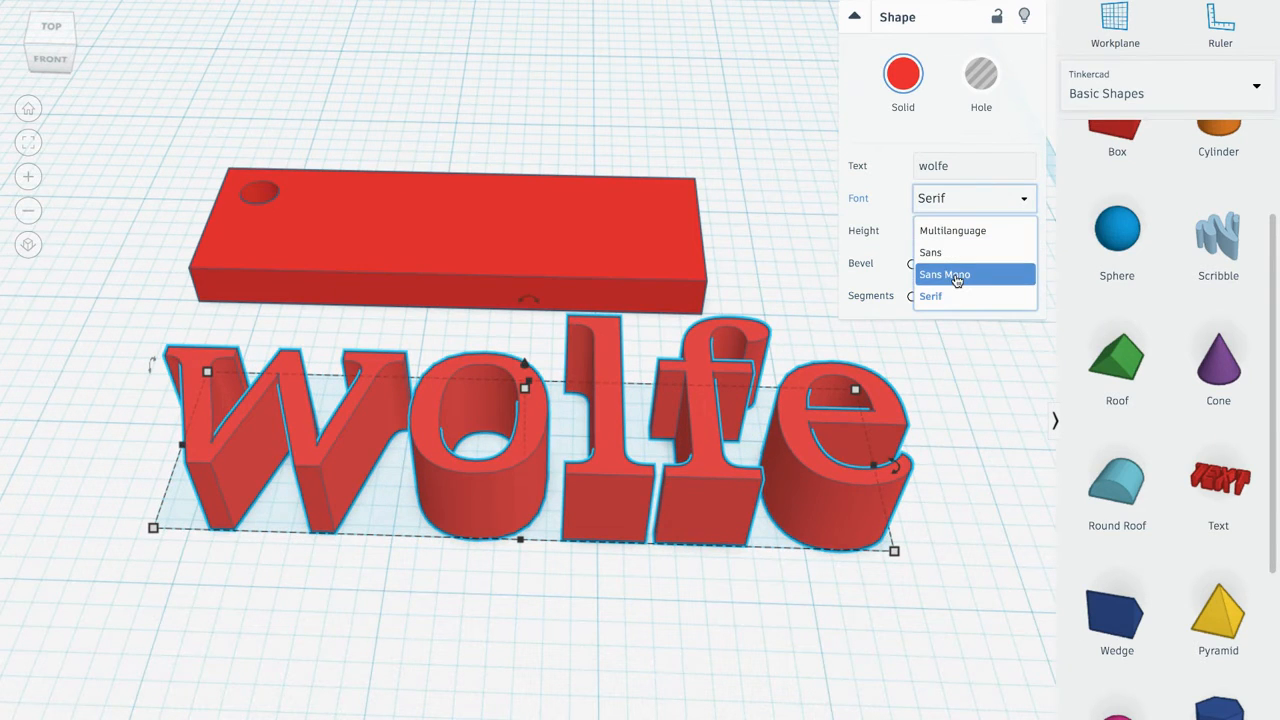
{"action": "left_click", "coordinate": [957, 275]}
{"action": "left_click", "coordinate": [957, 203]}
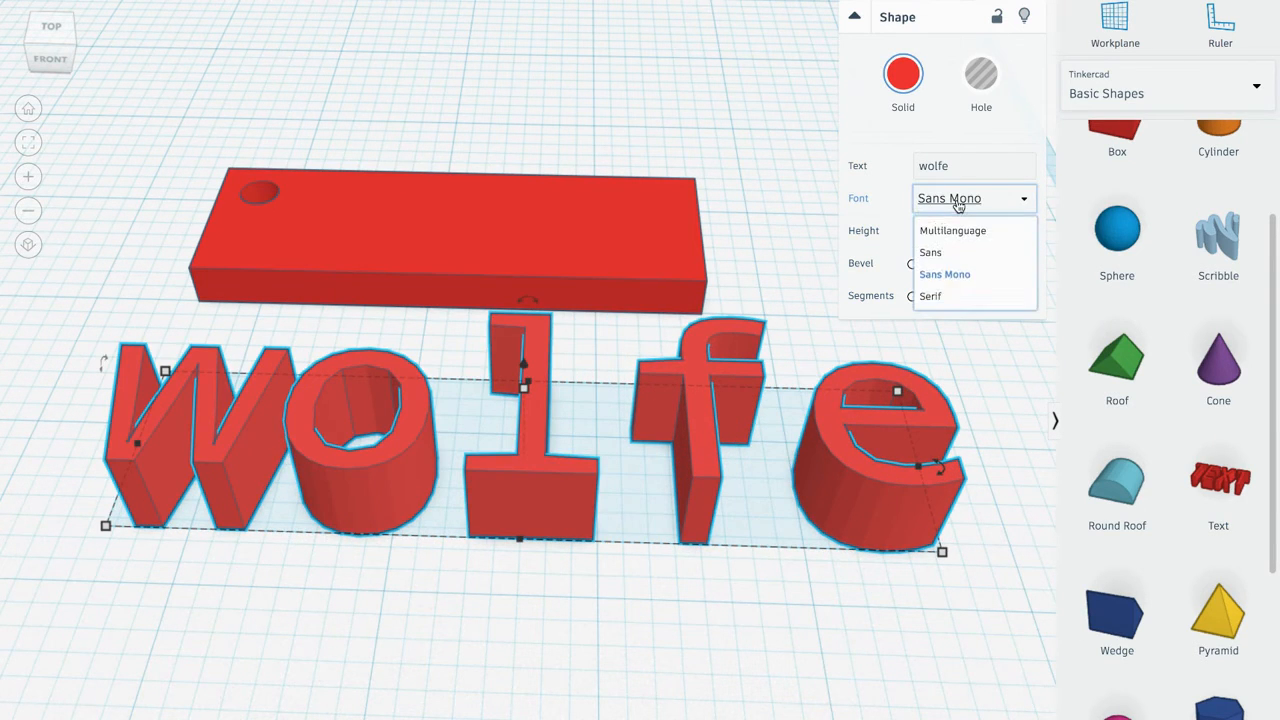
{"action": "left_click", "coordinate": [950, 252]}
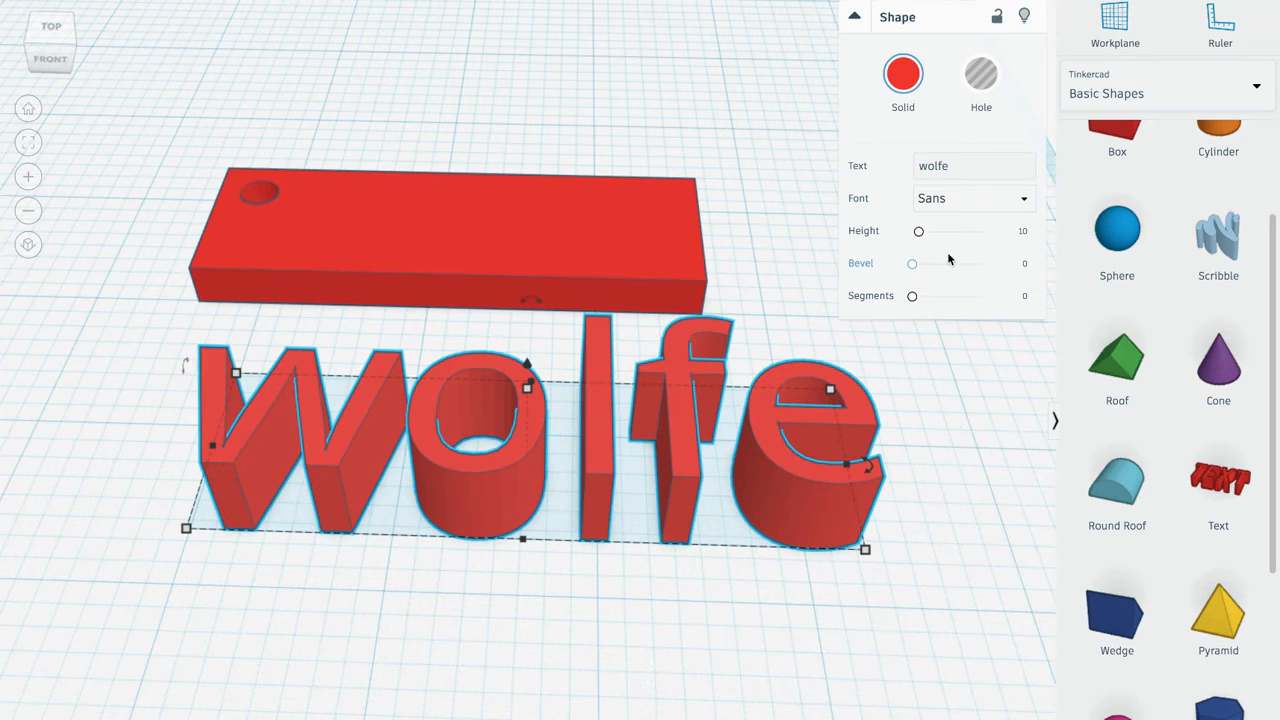
{"action": "left_click", "coordinate": [954, 200]}
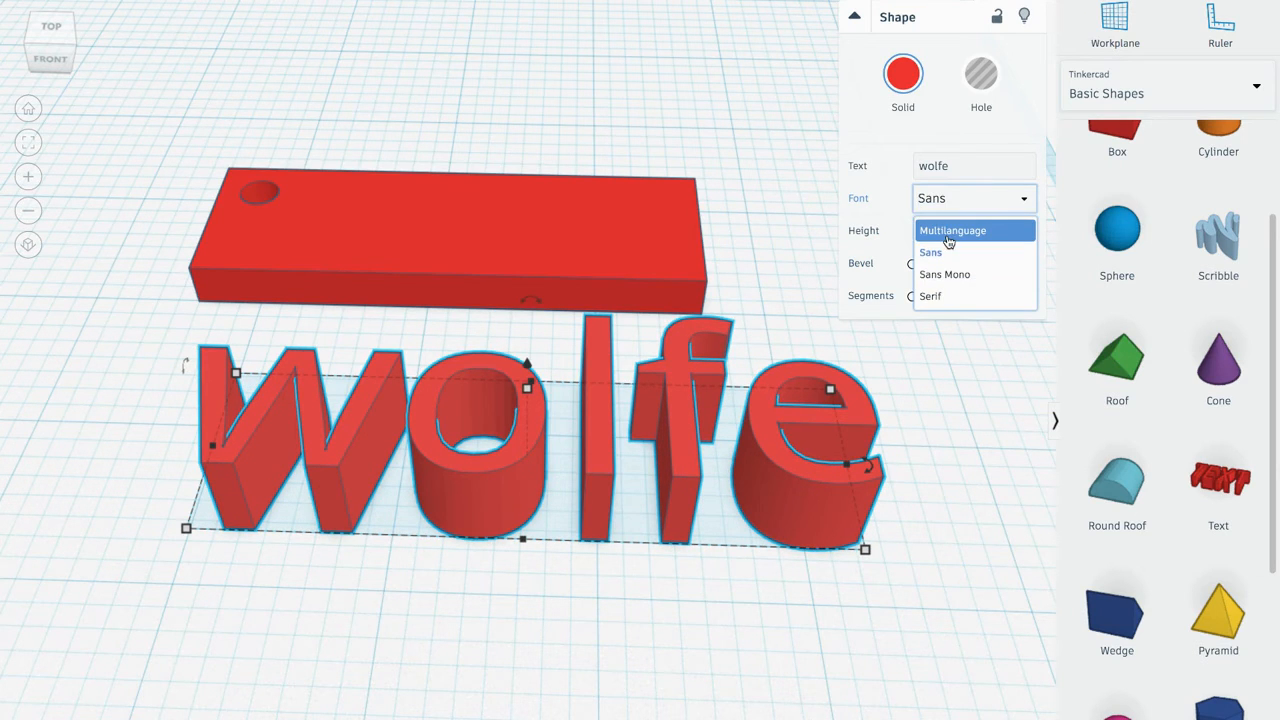
{"action": "left_click", "coordinate": [950, 236]}
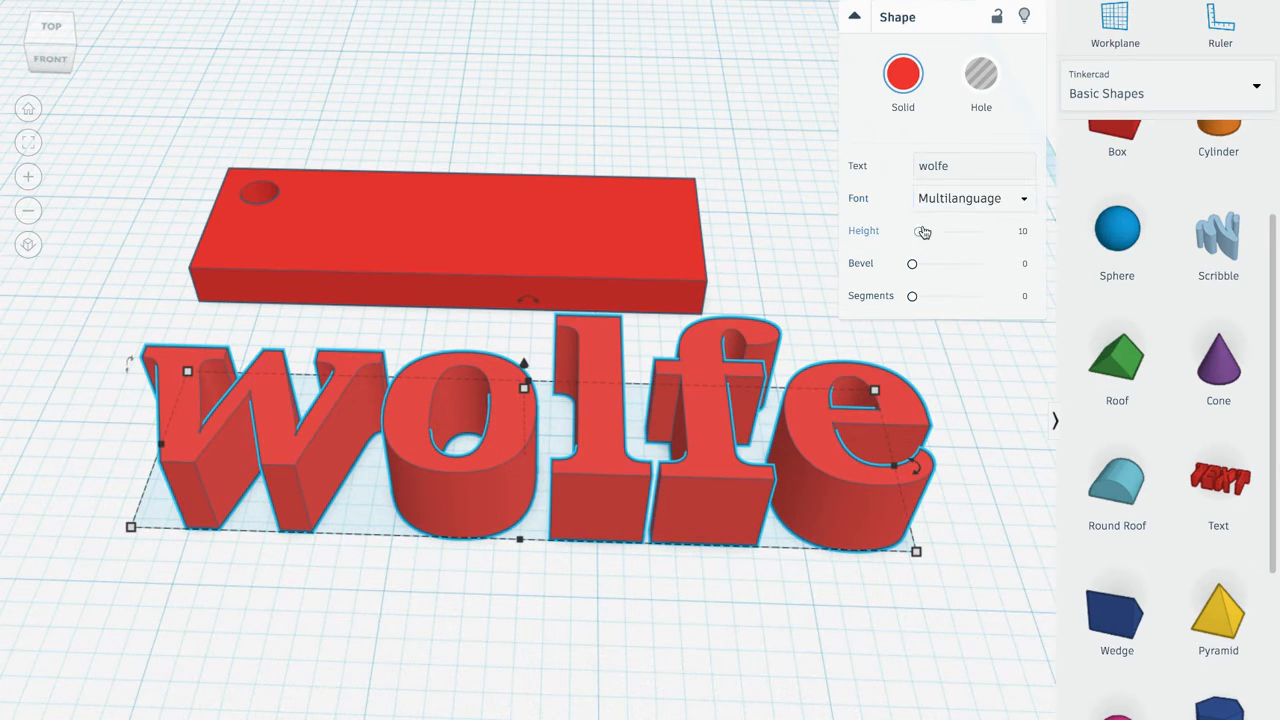
Step: Shrink the name text's footprint to fit on the tag beside the hole, and move it up to the tag's front edge
{"action": "left_click_drag", "start_coordinate": [914, 266], "coordinate": [858, 296]}
{"action": "left_click_drag", "start_coordinate": [916, 552], "coordinate": [596, 482]}
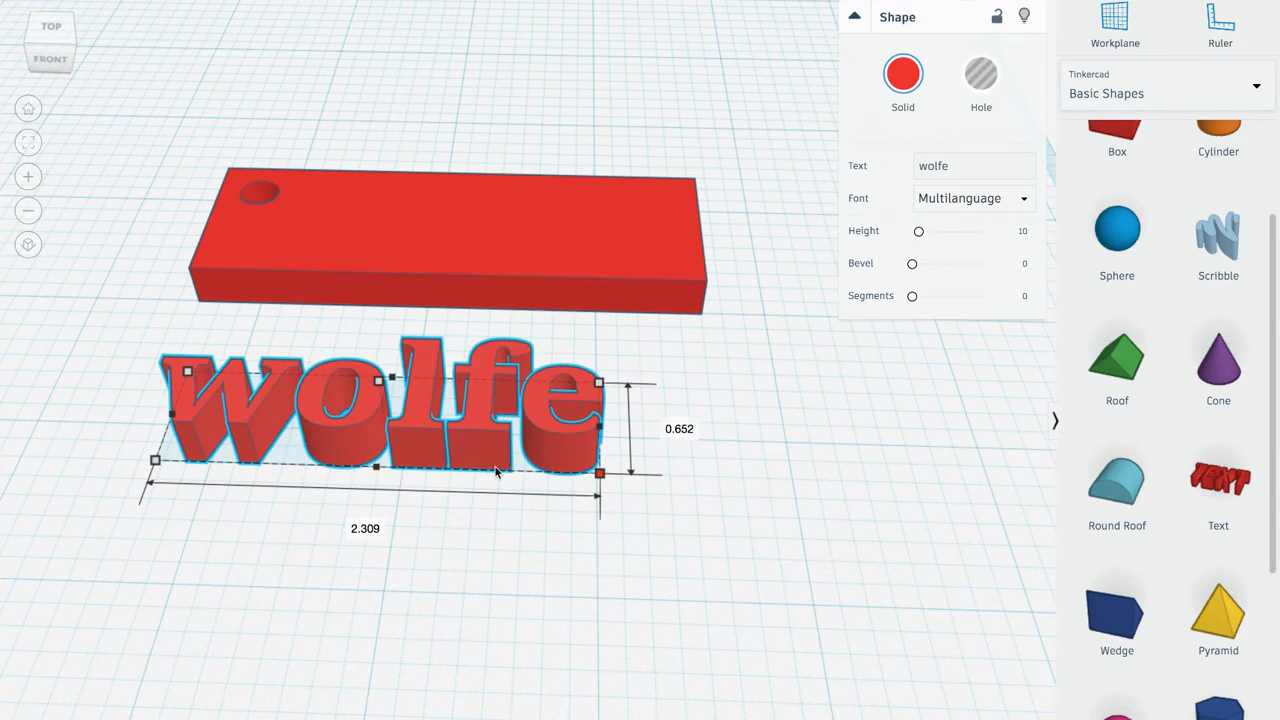
{"action": "left_click_drag", "start_coordinate": [458, 457], "coordinate": [534, 464]}
{"action": "mouse_move", "coordinate": [668, 472]}
{"action": "left_mouse_down"}
{"action": "mouse_move", "coordinate": [670, 637]}
{"action": "mouse_move", "coordinate": [663, 543]}
{"action": "mouse_move", "coordinate": [600, 509]}
{"action": "mouse_move", "coordinate": [606, 480]}
{"action": "mouse_move", "coordinate": [794, 457]}
{"action": "mouse_move", "coordinate": [795, 430]}
{"action": "mouse_move", "coordinate": [795, 450]}
{"action": "mouse_move", "coordinate": [672, 470]}
{"action": "mouse_move", "coordinate": [657, 492]}
{"action": "left_mouse_up"}
{"action": "left_click_drag", "start_coordinate": [750, 496], "coordinate": [638, 465]}
{"action": "left_click_drag", "start_coordinate": [504, 441], "coordinate": [543, 393]}
Step: Set the name text's height to 0.4 inch
{"action": "right_click_drag", "start_coordinate": [559, 603], "coordinate": [555, 542]}
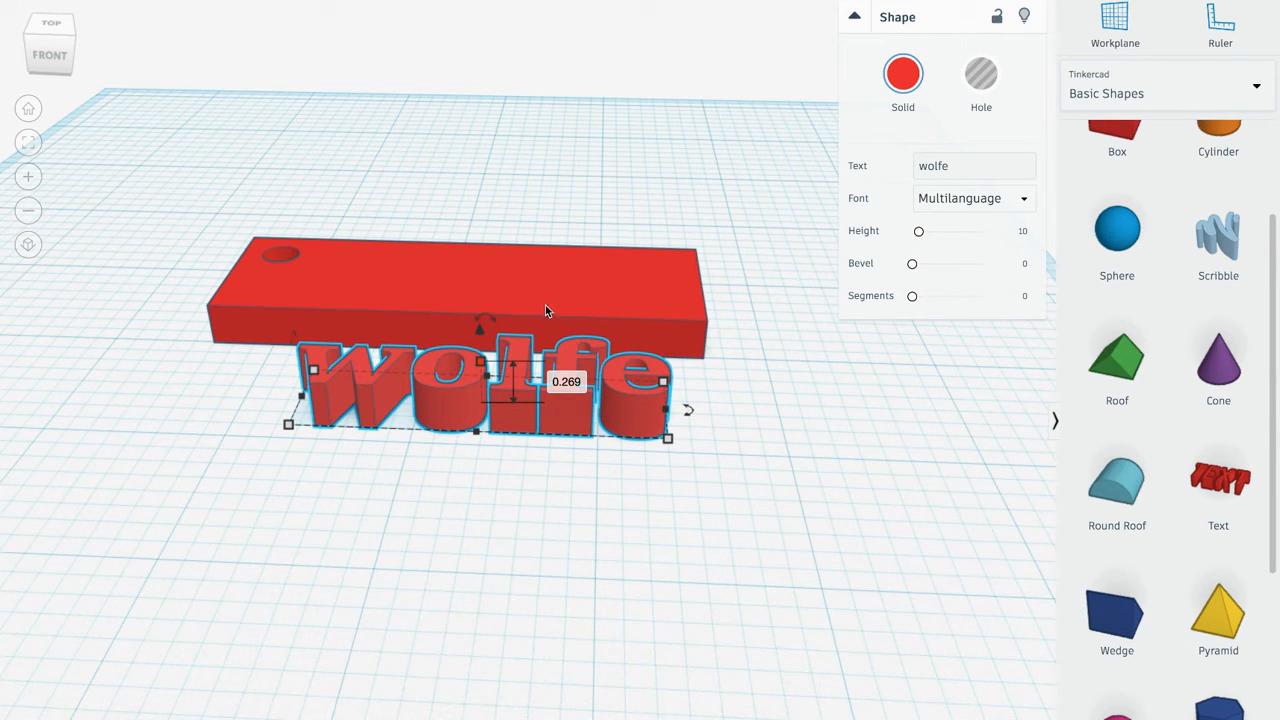
{"action": "left_click", "coordinate": [570, 384]}
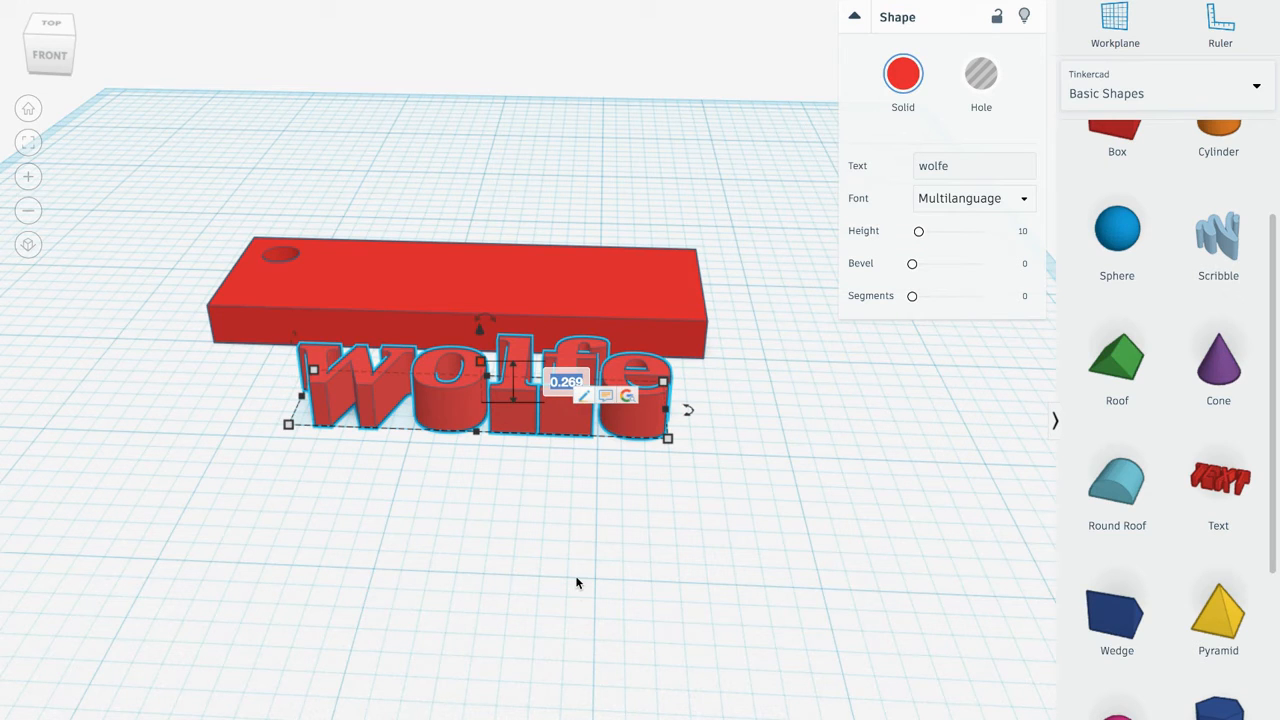
{"action": "key", "text": "BackSpace"}
{"action": "type", "text": "0.4"}
{"action": "key", "text": "Return"}
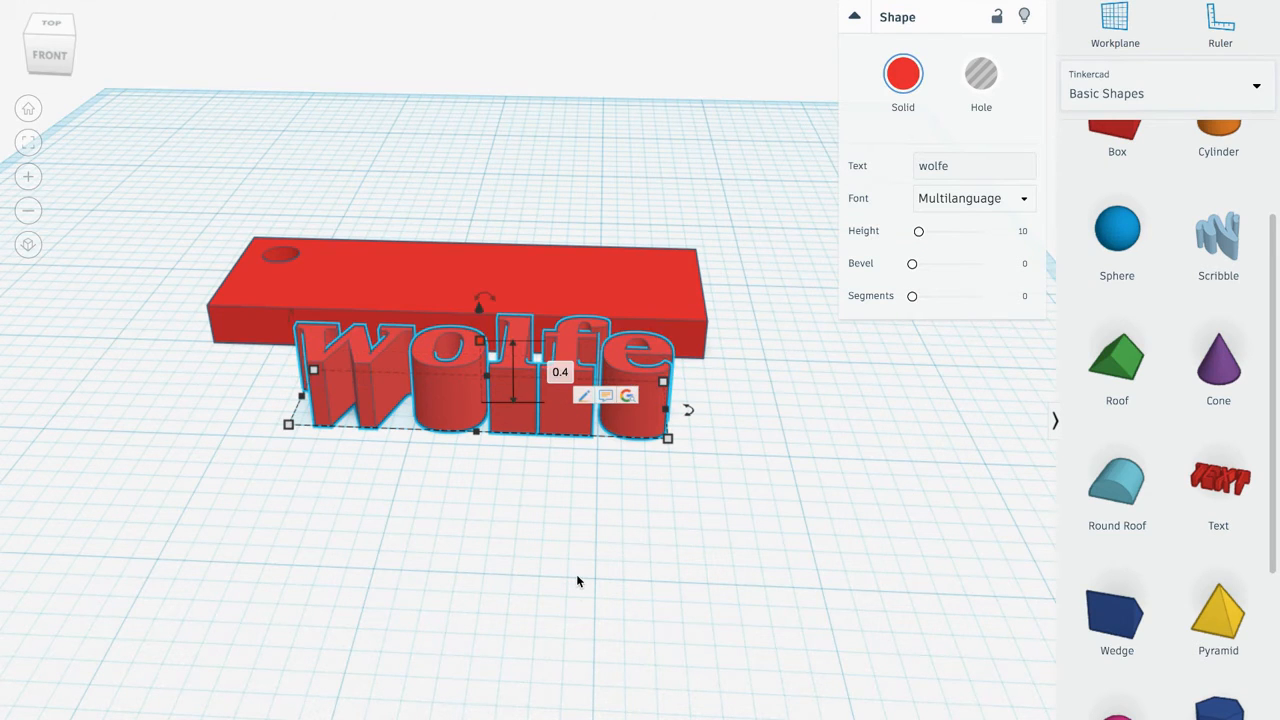
{"action": "left_click", "coordinate": [474, 574]}
Step: Move the name text into the tag, beside the corner hole and roughly midway between the long edges
{"action": "left_click_drag", "start_coordinate": [449, 355], "coordinate": [458, 300]}
{"action": "right_click_drag", "start_coordinate": [458, 301], "coordinate": [471, 494]}
{"action": "scroll", "coordinate": [452, 467], "scroll_direction": "down", "scroll_amount": 2}
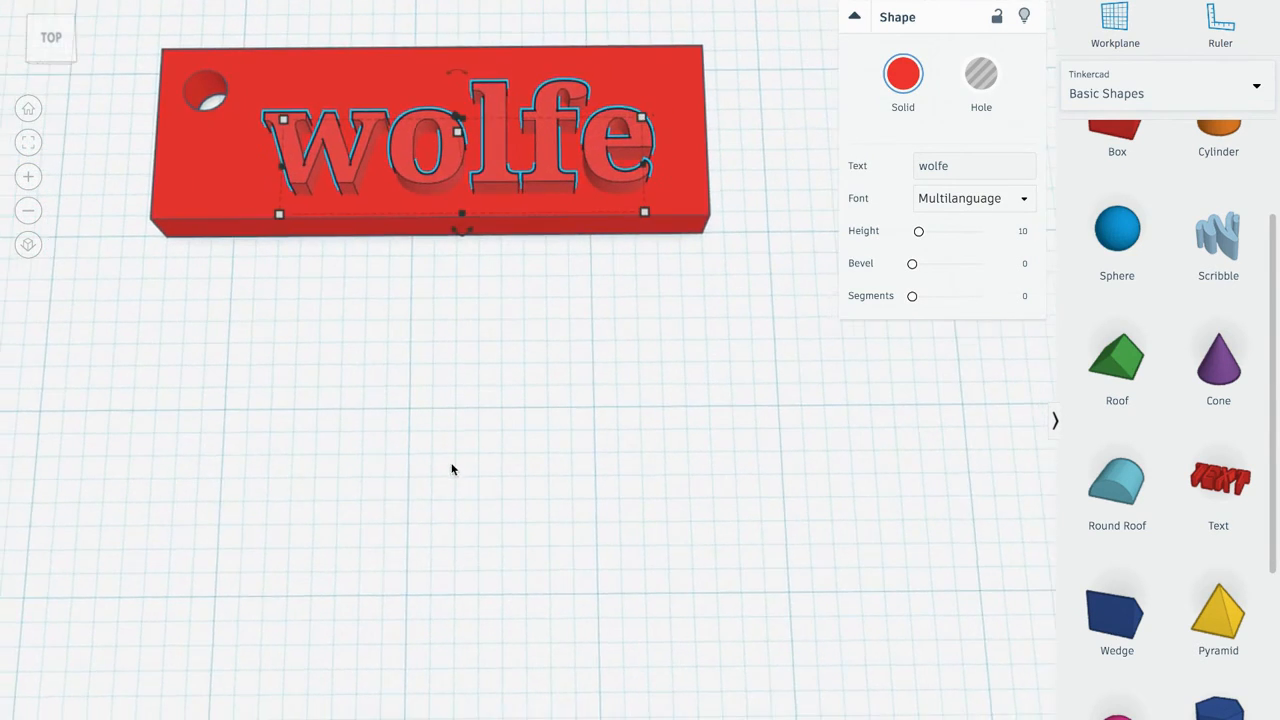
{"action": "mouse_move", "coordinate": [382, 226]}
{"action": "left_mouse_down"}
{"action": "mouse_move", "coordinate": [382, 190]}
{"action": "mouse_move", "coordinate": [382, 205]}
{"action": "left_mouse_up"}
Step: Try to fine-tune the name text's position on the tag by nudging it one grid step at a time
{"action": "key", "text": "Up"}
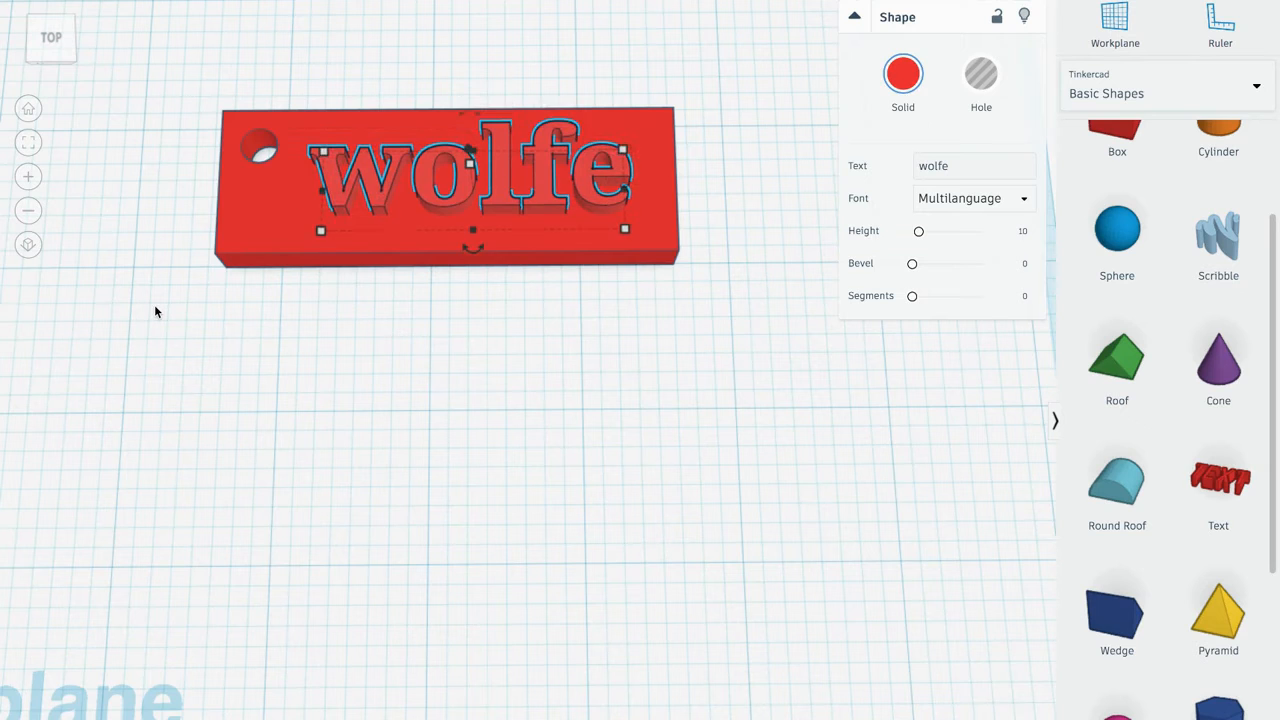
{"action": "key", "text": "Right"}
{"action": "key", "text": "Left"}
{"action": "key", "text": "Down"}
{"action": "mouse_move", "coordinate": [372, 210]}
{"action": "left_mouse_down"}
{"action": "mouse_move", "coordinate": [374, 194]}
{"action": "mouse_move", "coordinate": [376, 208]}
{"action": "left_mouse_up"}
Step: Turn the snap grid off and shift the name text slightly toward the tag's front edge
{"action": "left_click", "coordinate": [1018, 716]}
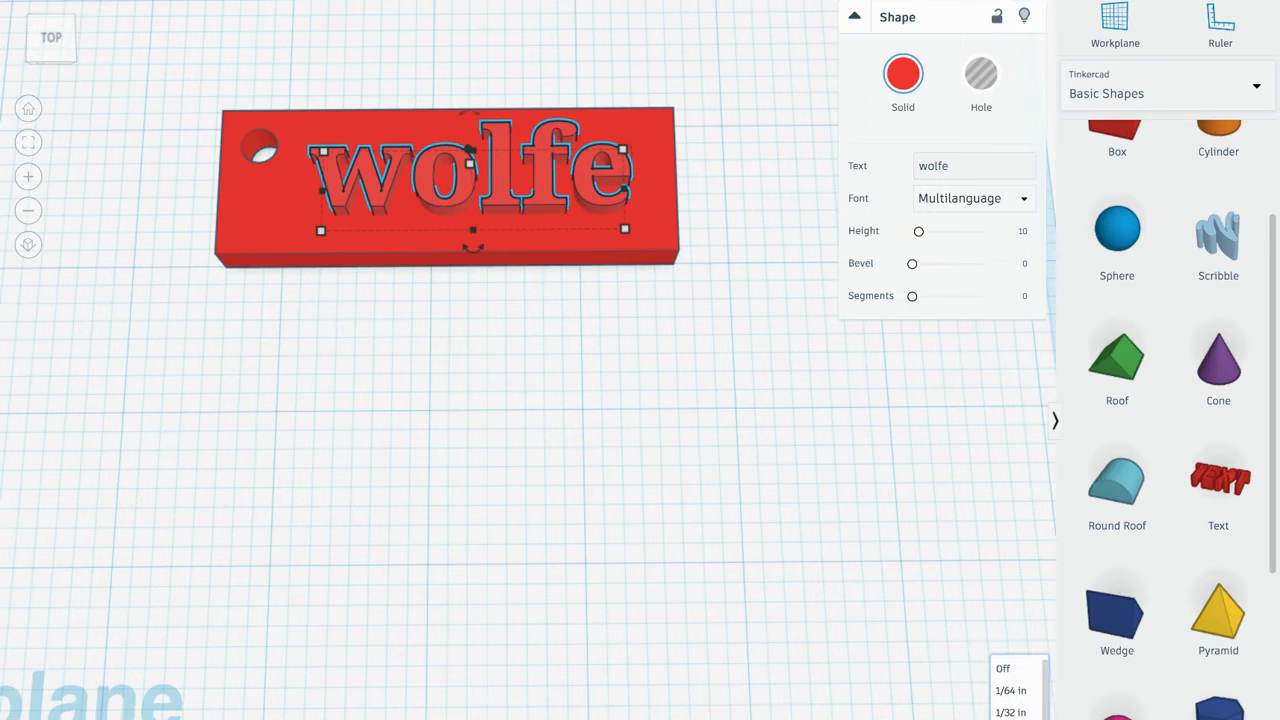
{"action": "left_click", "coordinate": [1004, 670]}
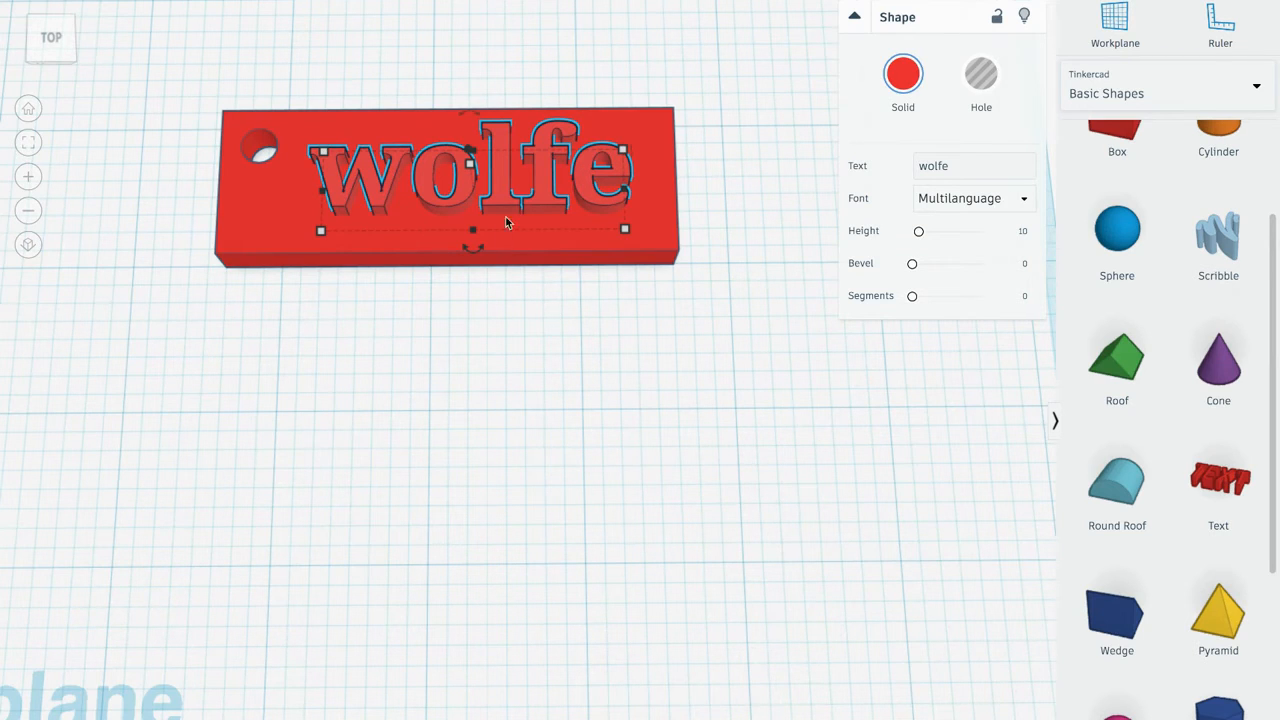
{"action": "mouse_move", "coordinate": [498, 205]}
{"action": "left_mouse_down"}
{"action": "mouse_move", "coordinate": [520, 212]}
{"action": "mouse_move", "coordinate": [497, 211]}
{"action": "left_mouse_up"}
{"action": "left_click", "coordinate": [533, 352]}
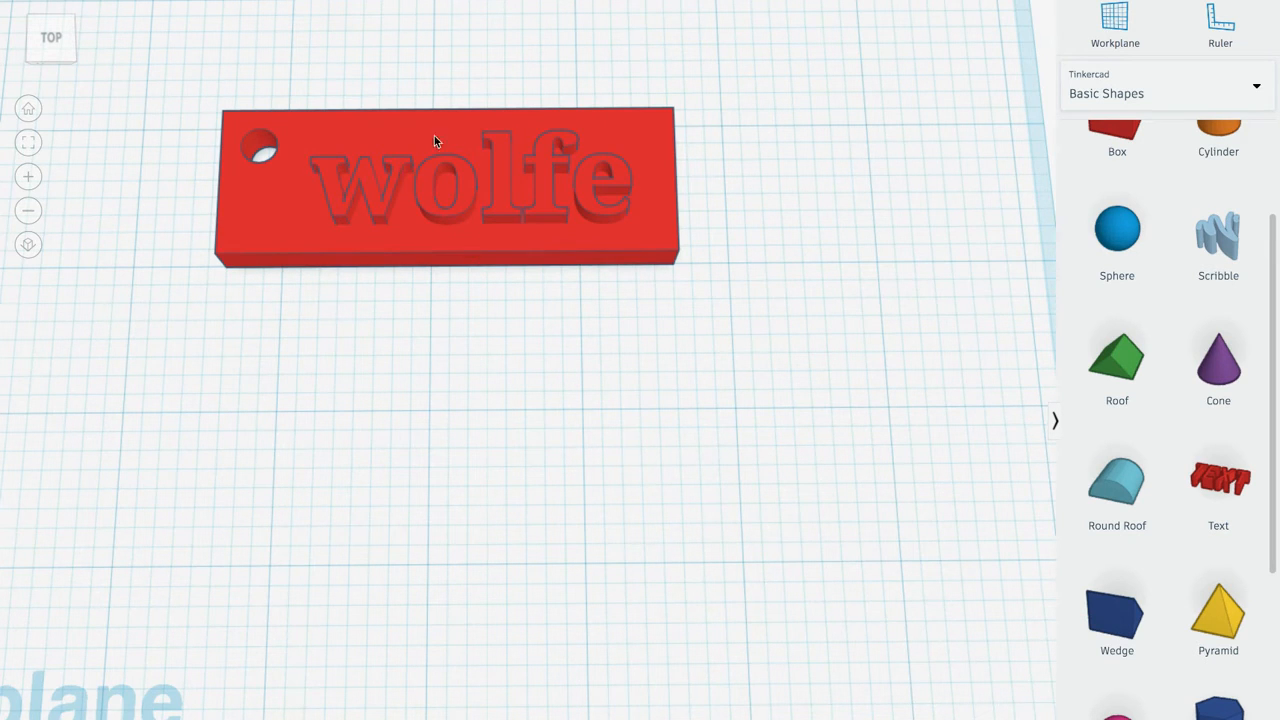
Step: Align the name text and the tag on their centres between the tag's front and back edges
{"action": "left_click_drag", "start_coordinate": [501, 63], "coordinate": [731, 311]}
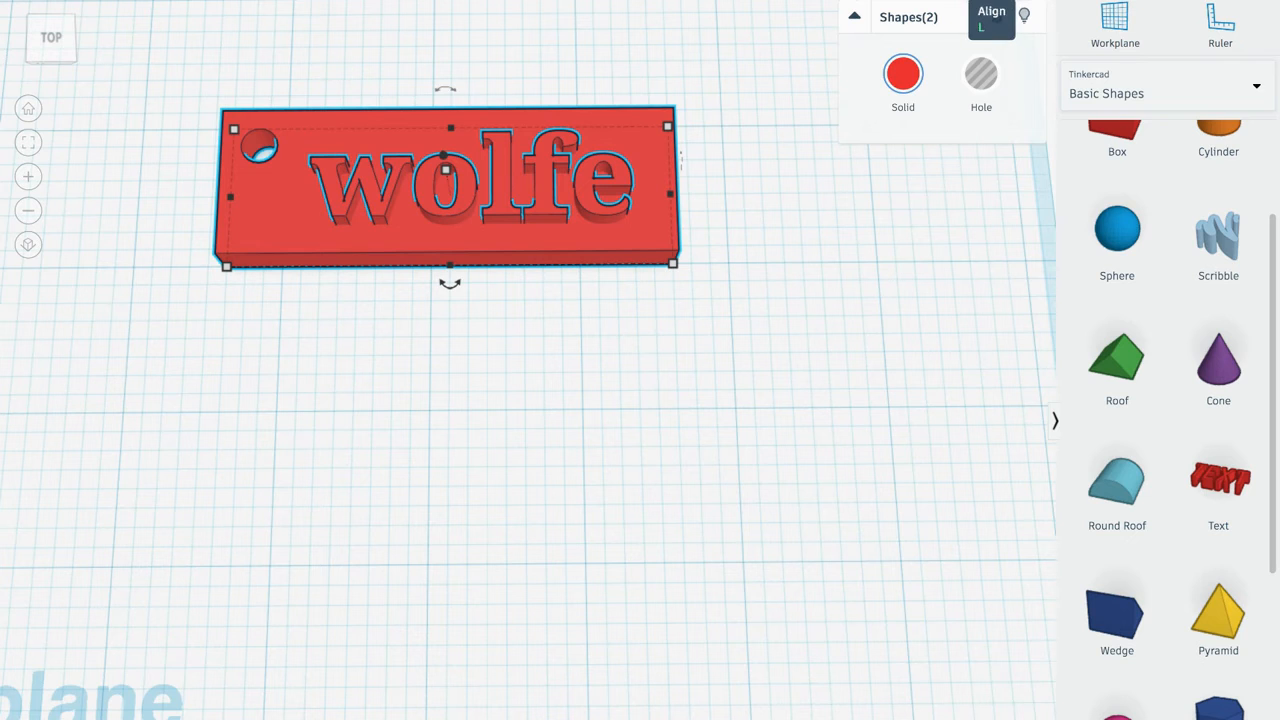
{"action": "key", "text": "l"}
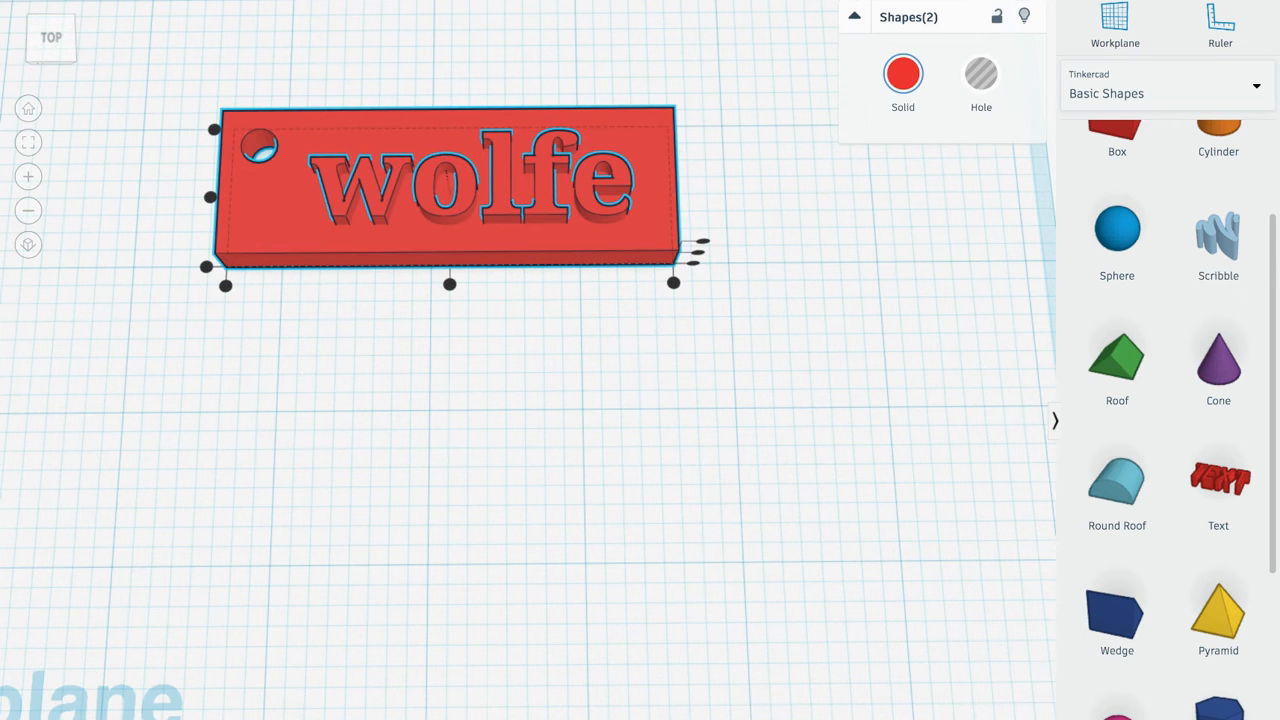
{"action": "left_click", "coordinate": [208, 199]}
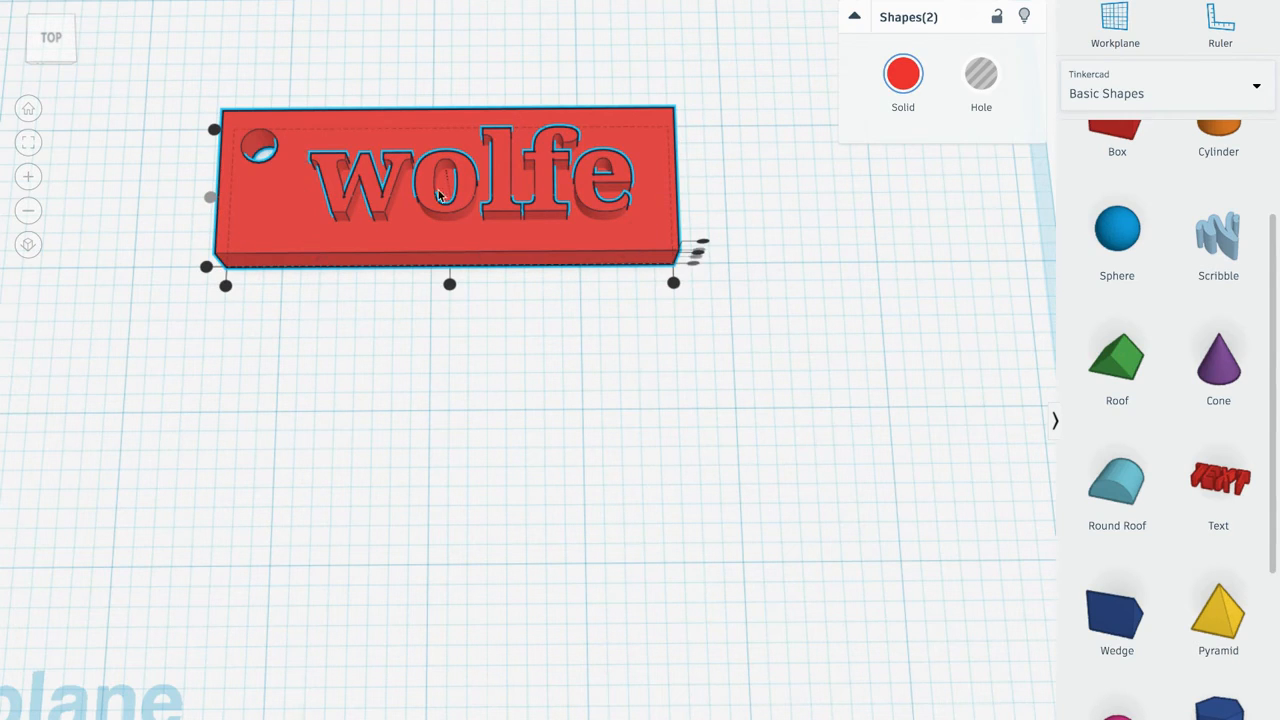
{"action": "right_click_drag", "start_coordinate": [520, 207], "coordinate": [537, 423]}
{"action": "left_click", "coordinate": [537, 423]}
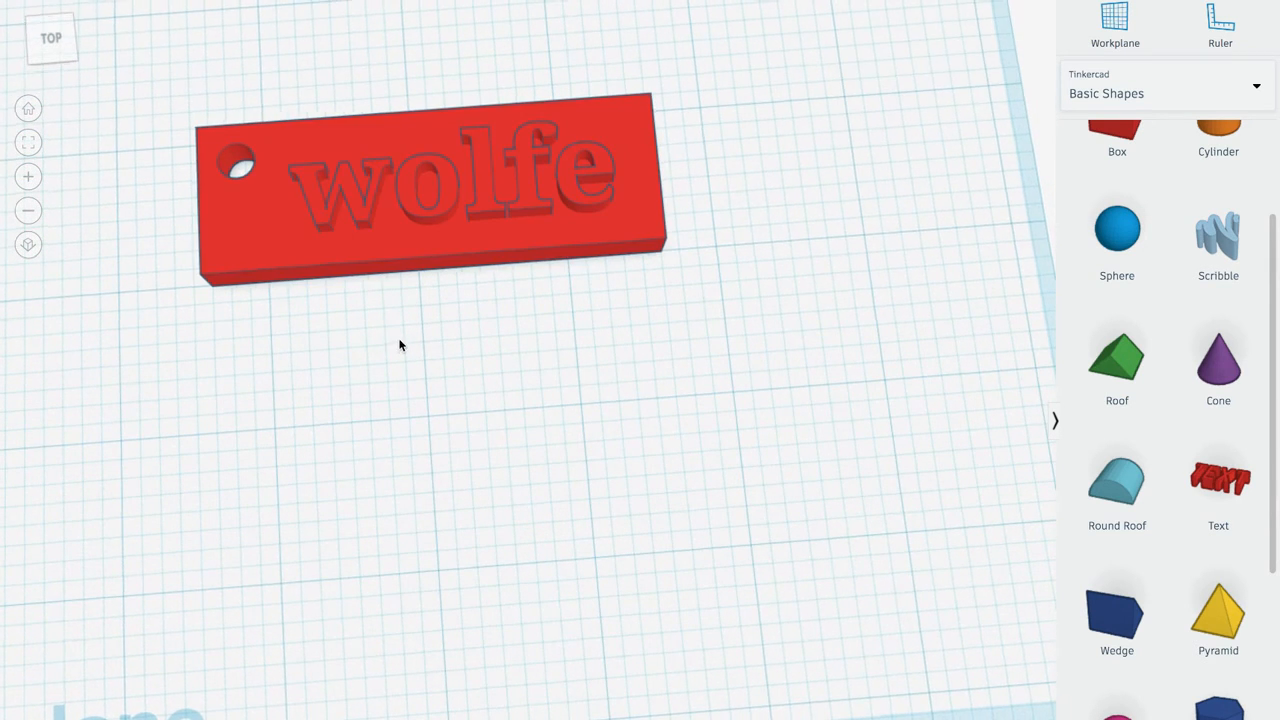
Step: Turn the name text into a hole shape
{"action": "right_click_drag", "start_coordinate": [400, 340], "coordinate": [543, 303]}
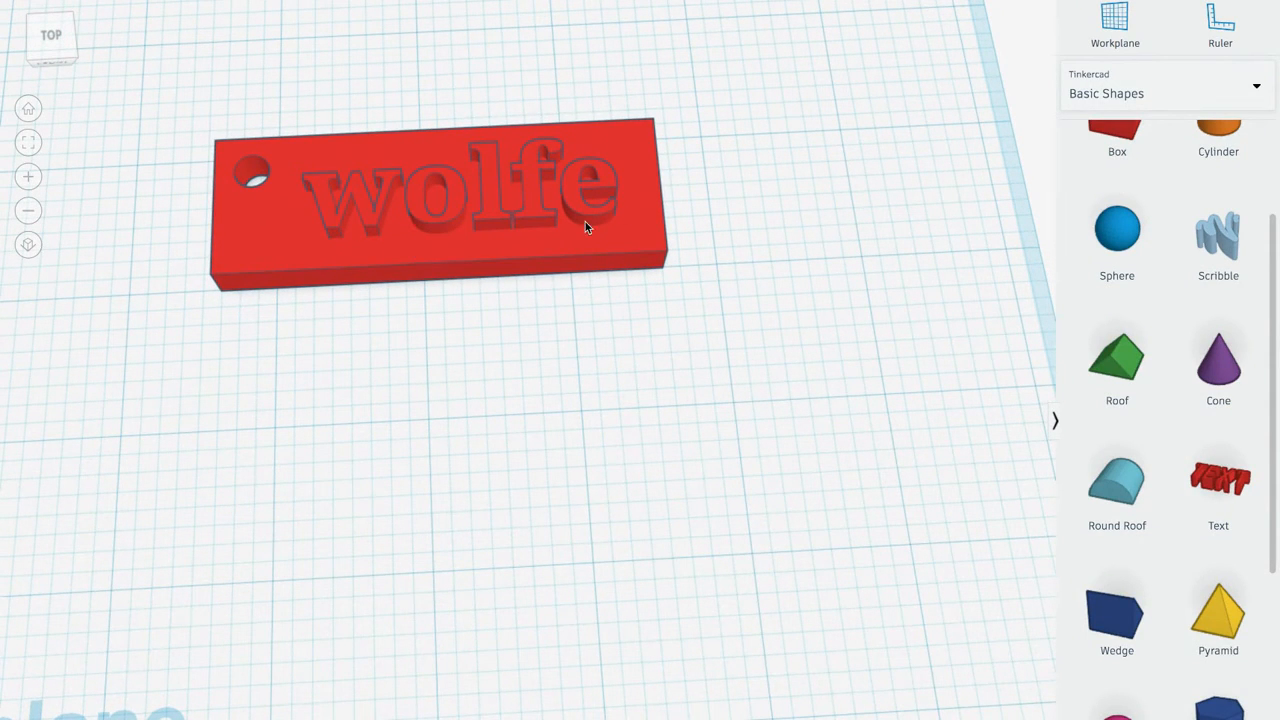
{"action": "left_click", "coordinate": [375, 221]}
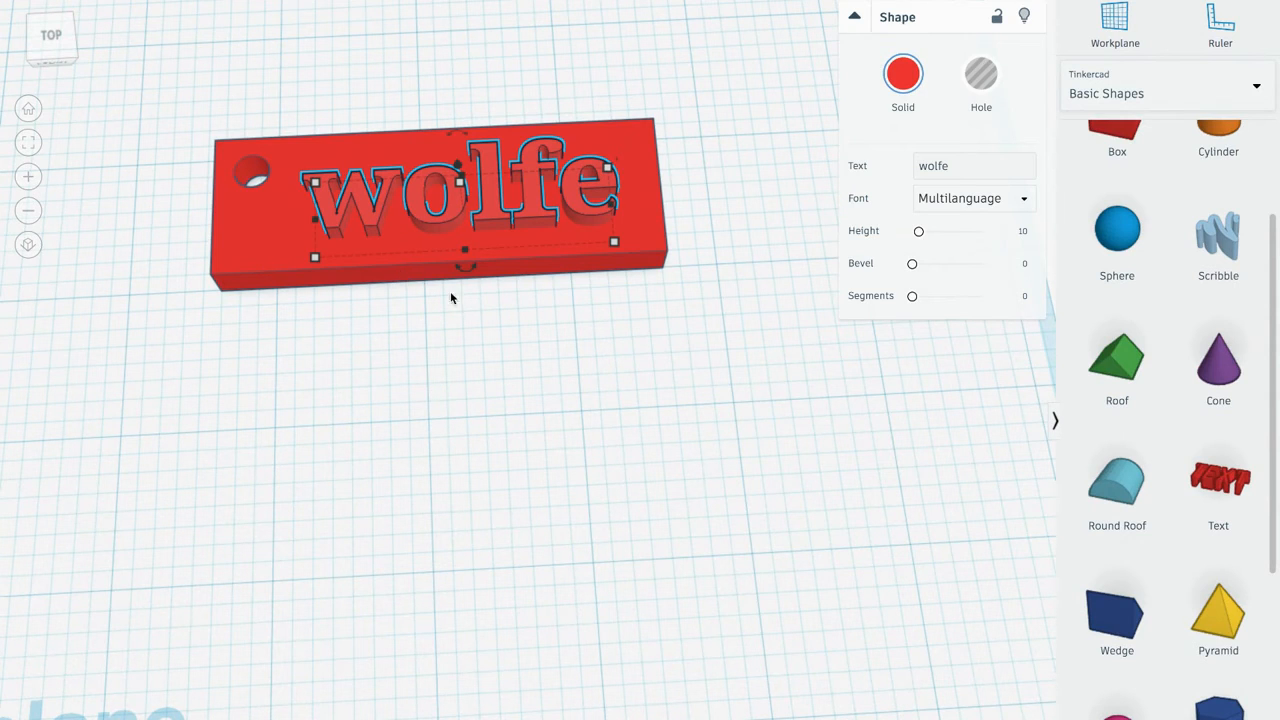
{"action": "left_click", "coordinate": [981, 74]}
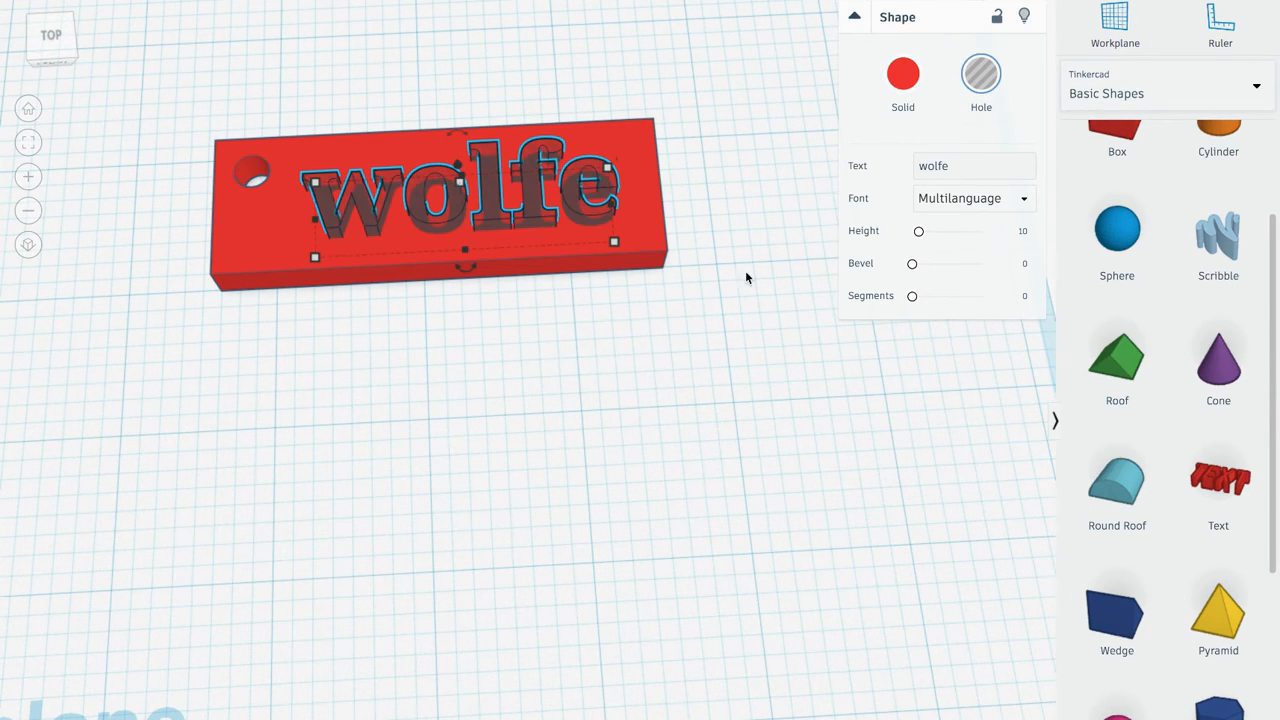
Step: Try to group the tag with the name text hole to cut the letters, and inspect the result
{"action": "left_click_drag", "start_coordinate": [586, 340], "coordinate": [487, 69]}
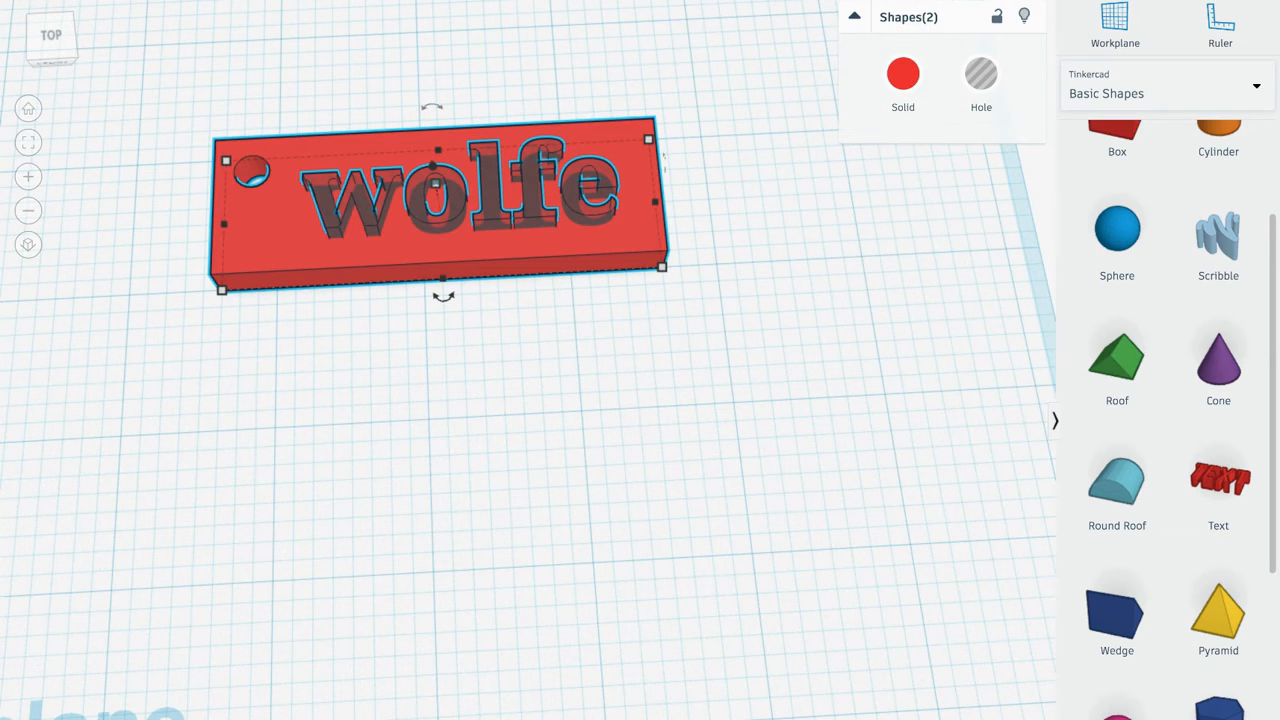
{"action": "left_click", "coordinate": [912, 1]}
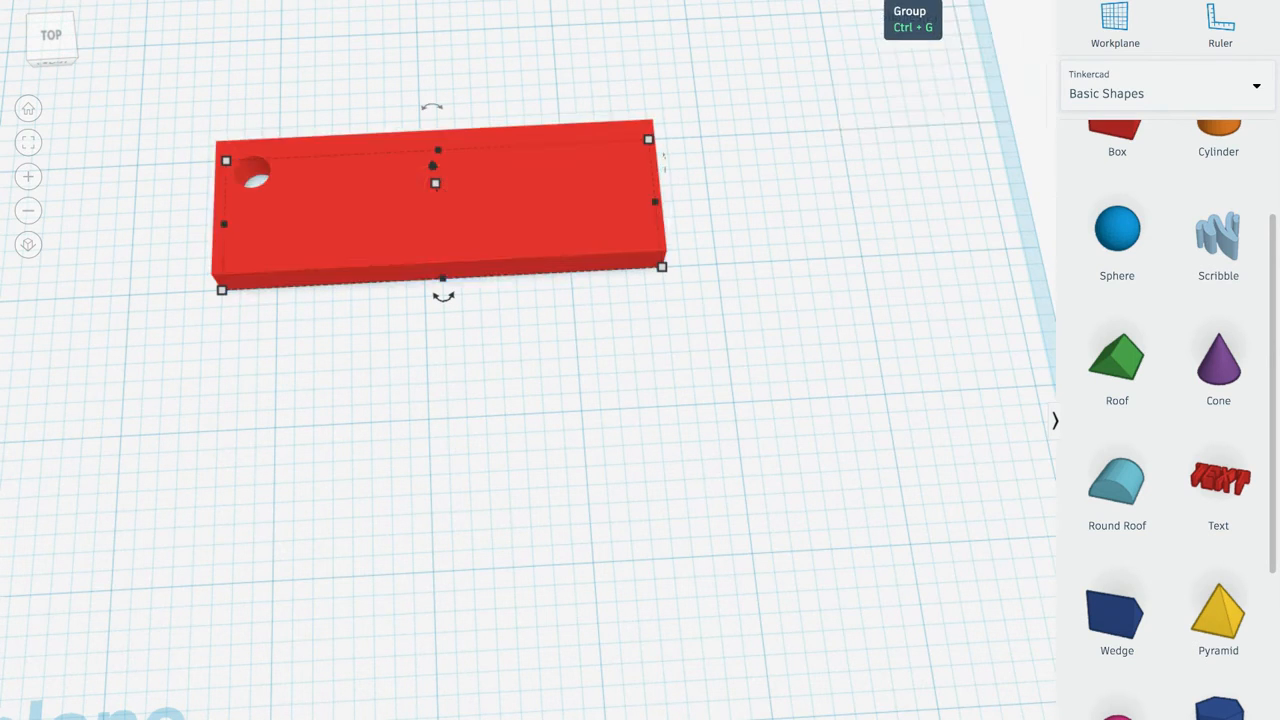
{"action": "left_click", "coordinate": [536, 304]}
{"action": "right_click_drag", "start_coordinate": [517, 291], "coordinate": [531, 326]}
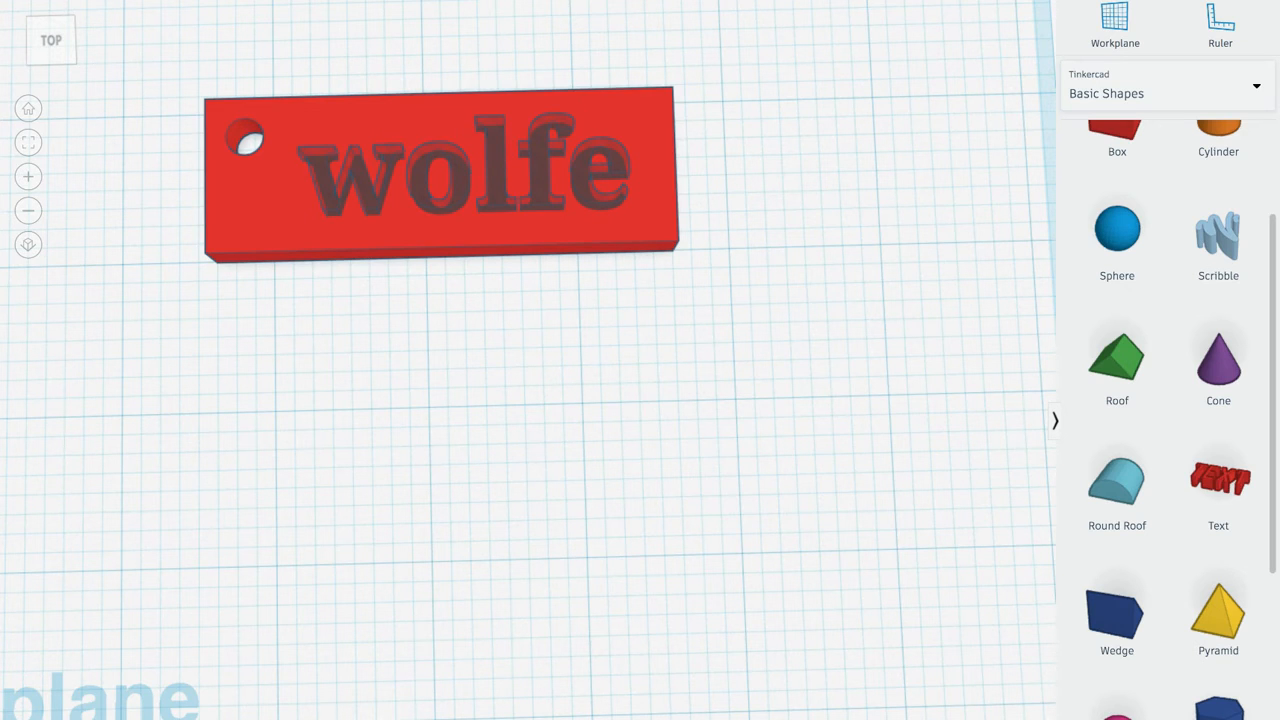
Step: Raise the name text hole by 0.1 inch so it cuts less deeply into the tag
{"action": "right_click_drag", "start_coordinate": [503, 291], "coordinate": [508, 109]}
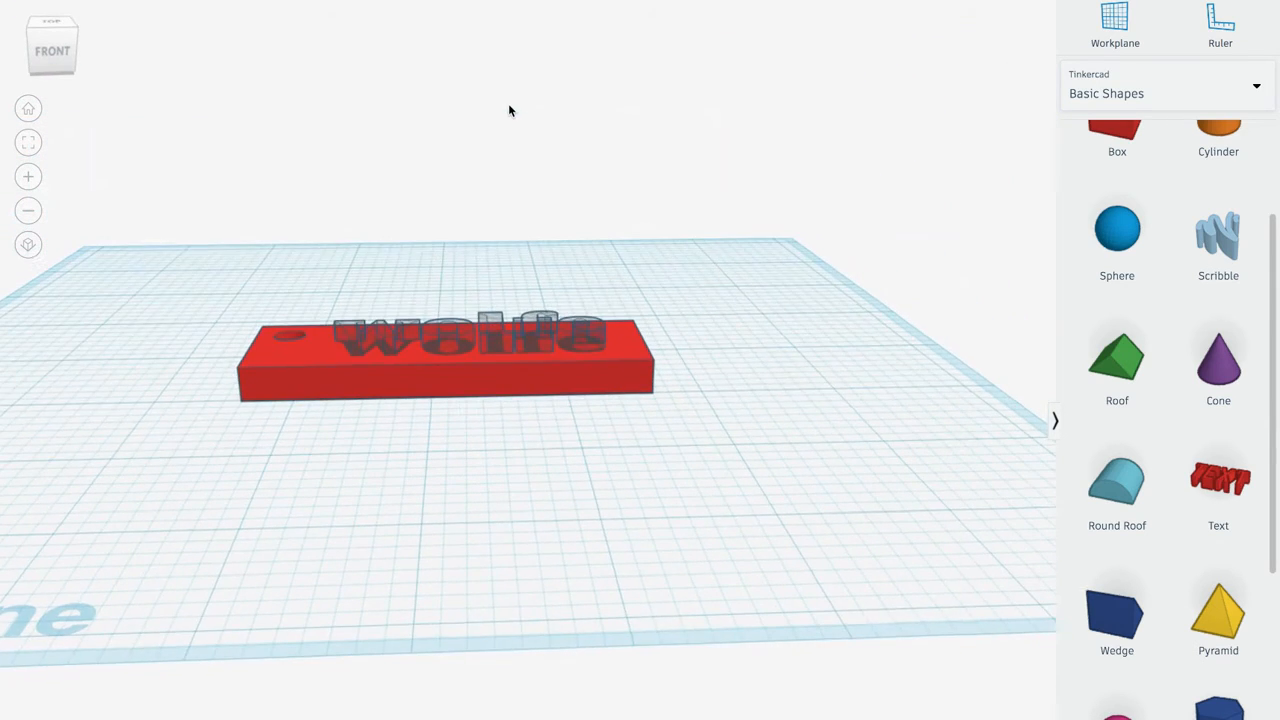
{"action": "left_click", "coordinate": [492, 342]}
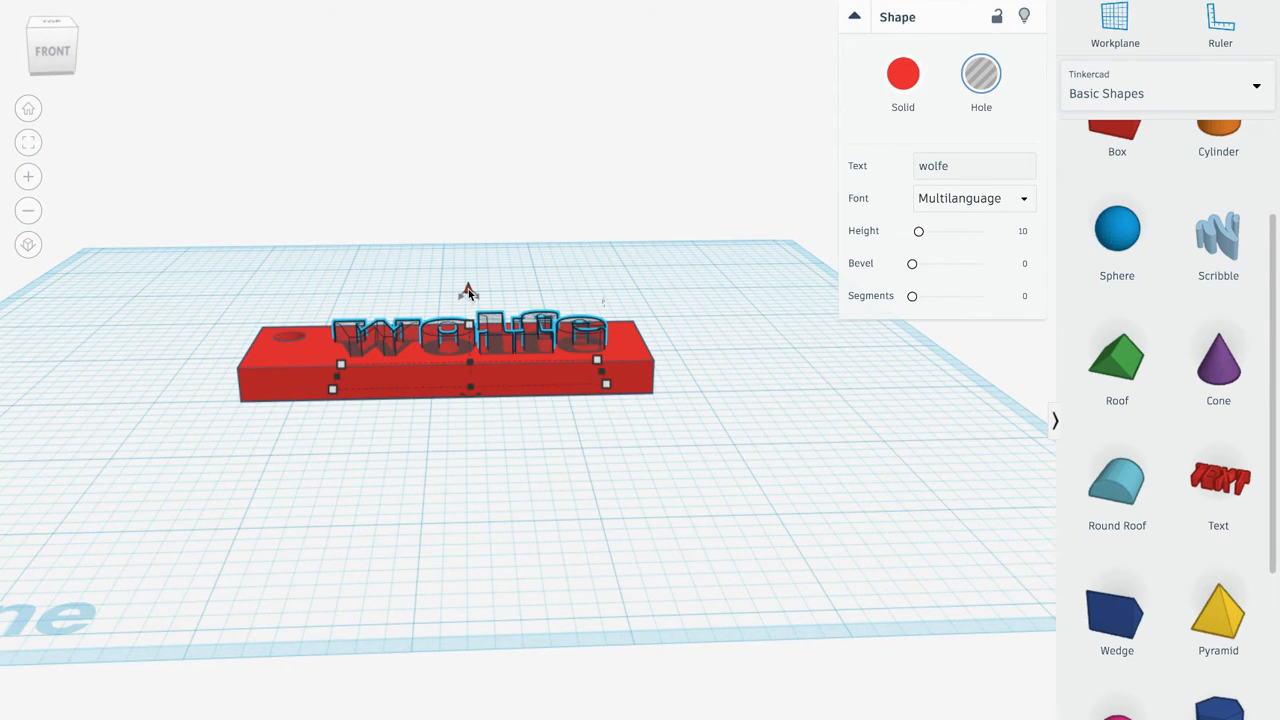
{"action": "left_click_drag", "start_coordinate": [470, 293], "coordinate": [470, 279]}
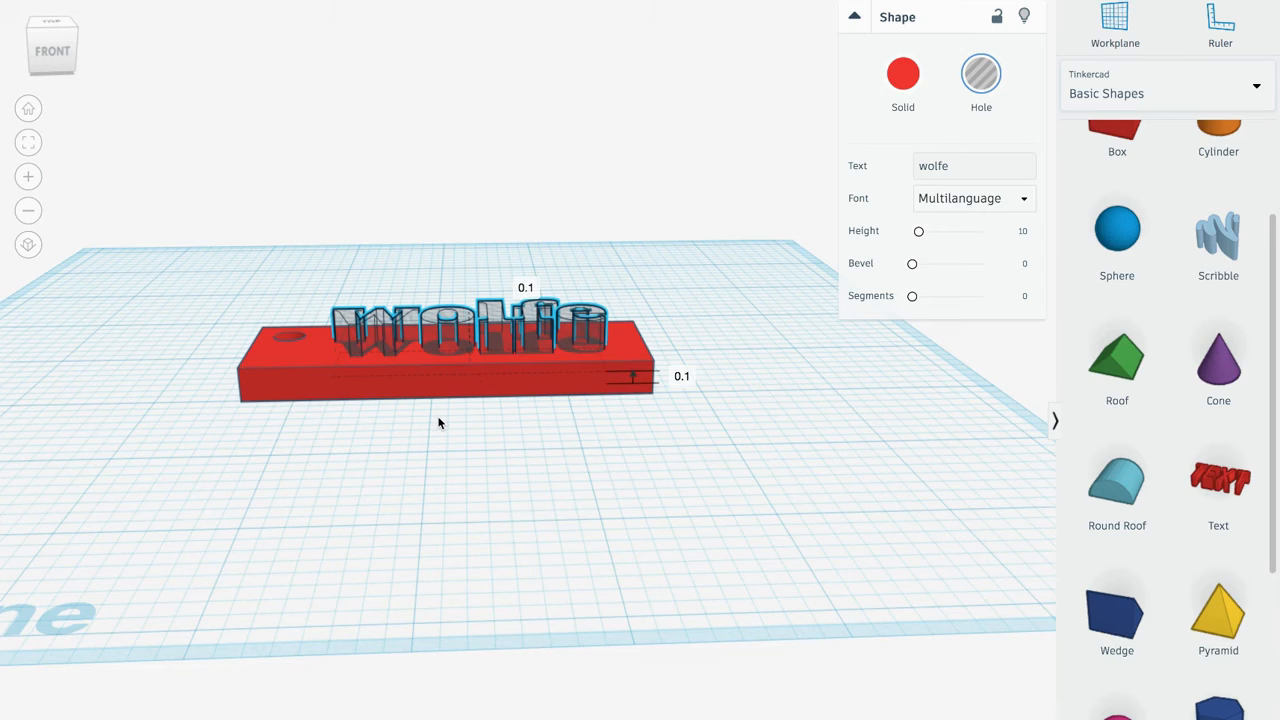
Step: Group the tag with the raised name text hole to engrave the letters, and inspect the cut from above and the front
{"action": "right_click_drag", "start_coordinate": [437, 411], "coordinate": [441, 491]}
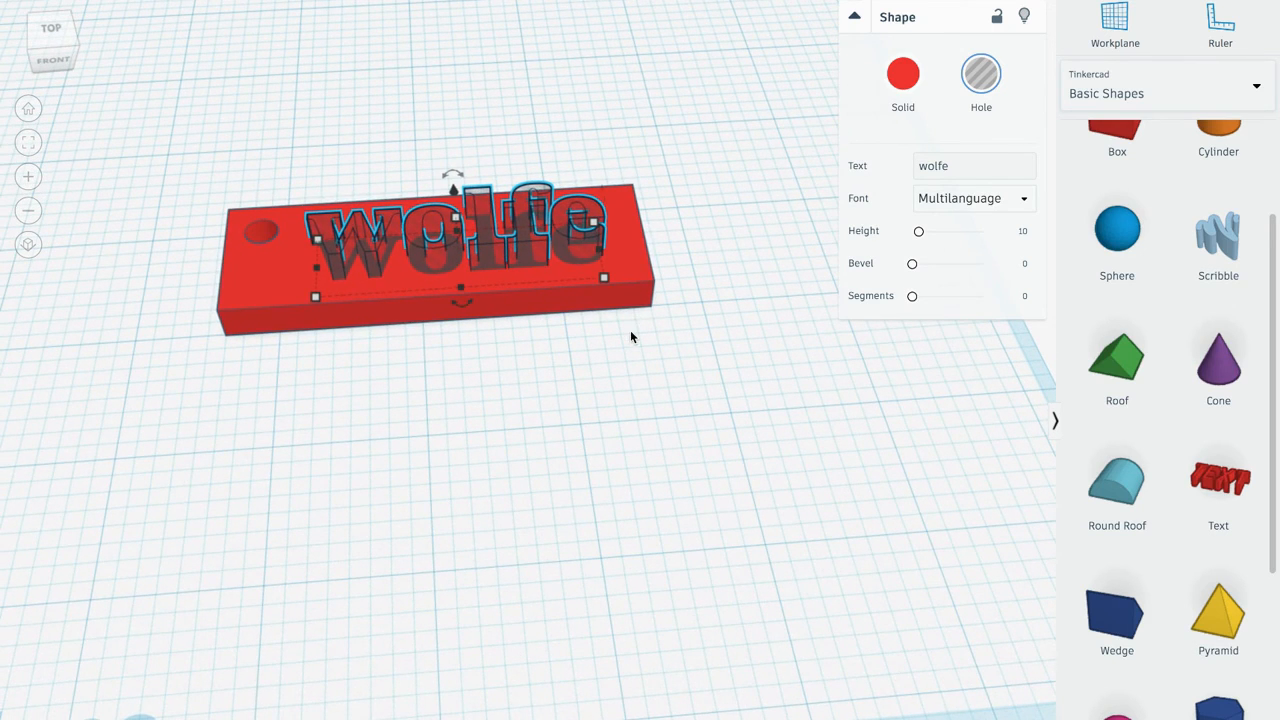
{"action": "mouse_move", "coordinate": [629, 337]}
{"action": "right_mouse_down"}
{"action": "mouse_move", "coordinate": [614, 351]}
{"action": "mouse_move", "coordinate": [629, 351]}
{"action": "right_mouse_up"}
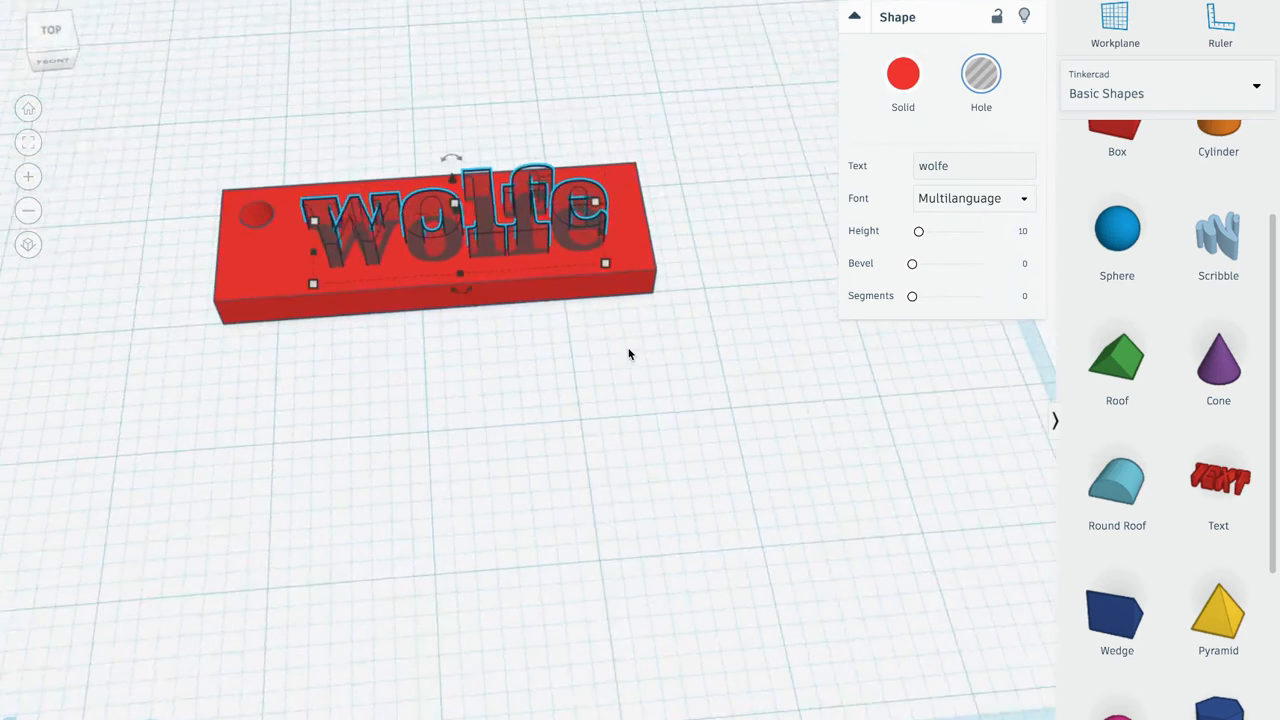
{"action": "left_click_drag", "start_coordinate": [375, 165], "coordinate": [335, 75]}
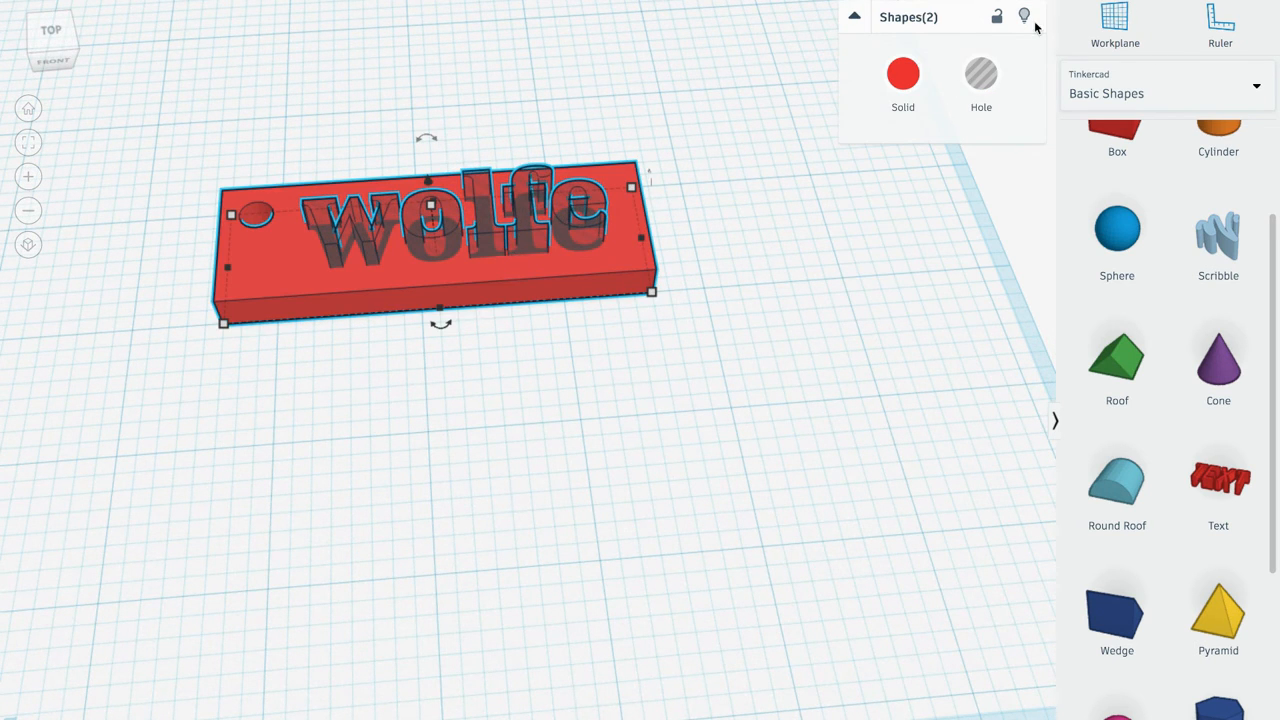
{"action": "key", "text": "ctrl+g"}
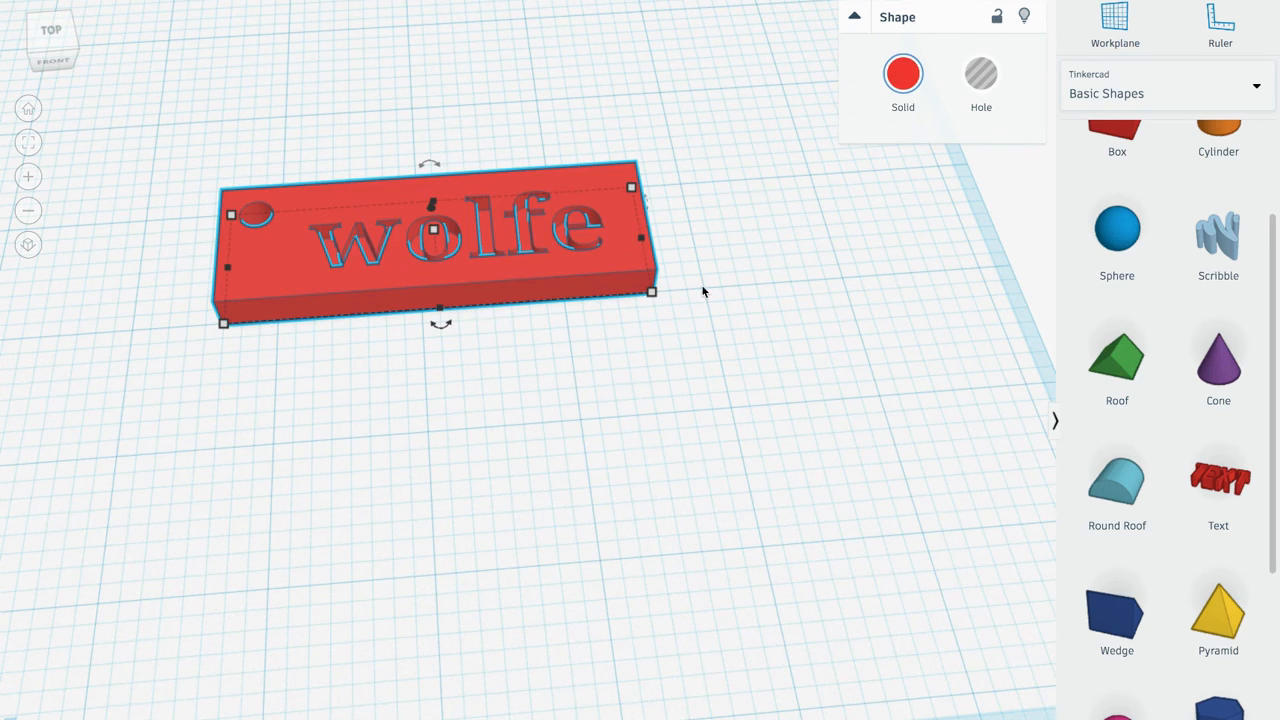
{"action": "left_click", "coordinate": [523, 332]}
{"action": "right_click_drag", "start_coordinate": [479, 316], "coordinate": [470, 407]}
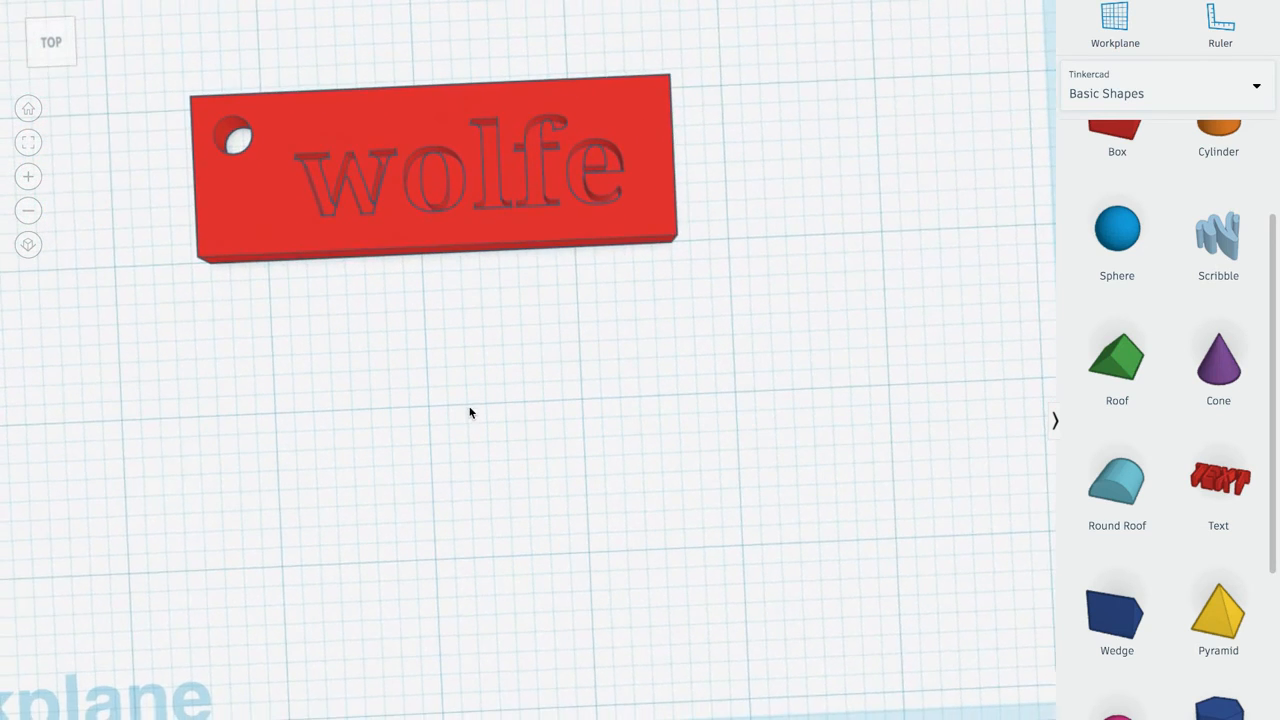
{"action": "right_click_drag", "start_coordinate": [543, 175], "coordinate": [552, 95]}
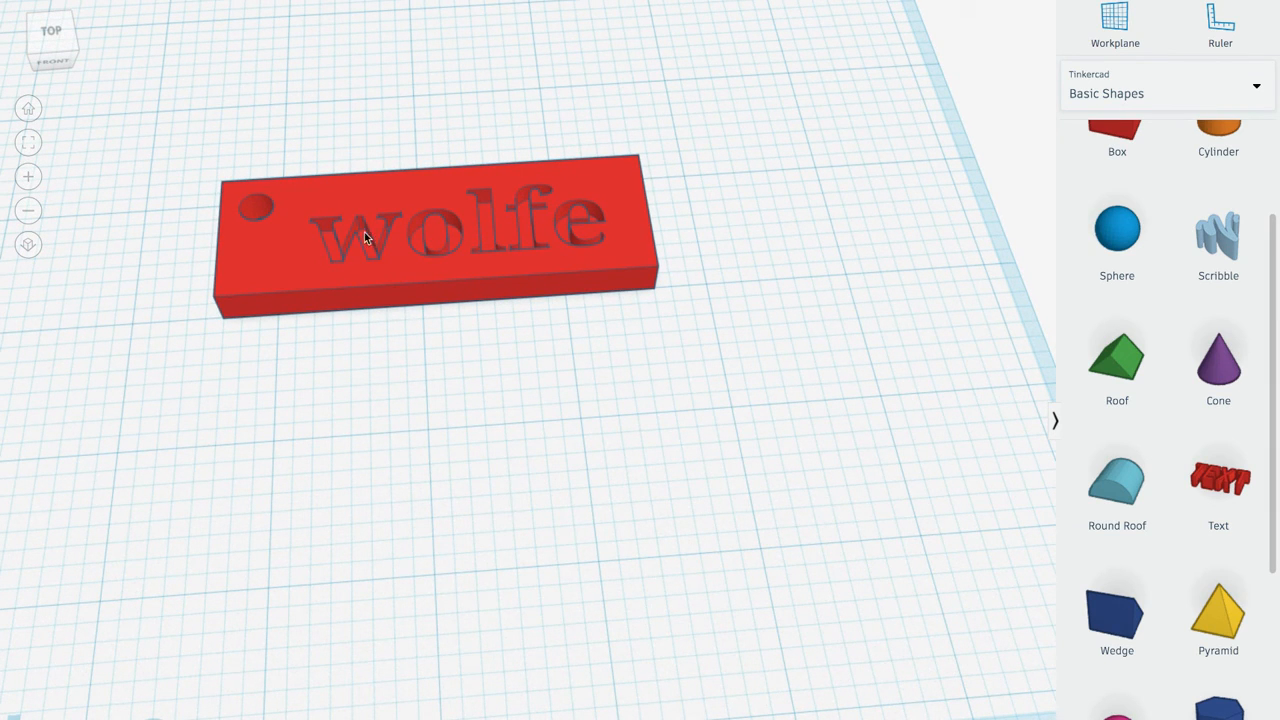
{"action": "right_click_drag", "start_coordinate": [388, 359], "coordinate": [387, 416]}
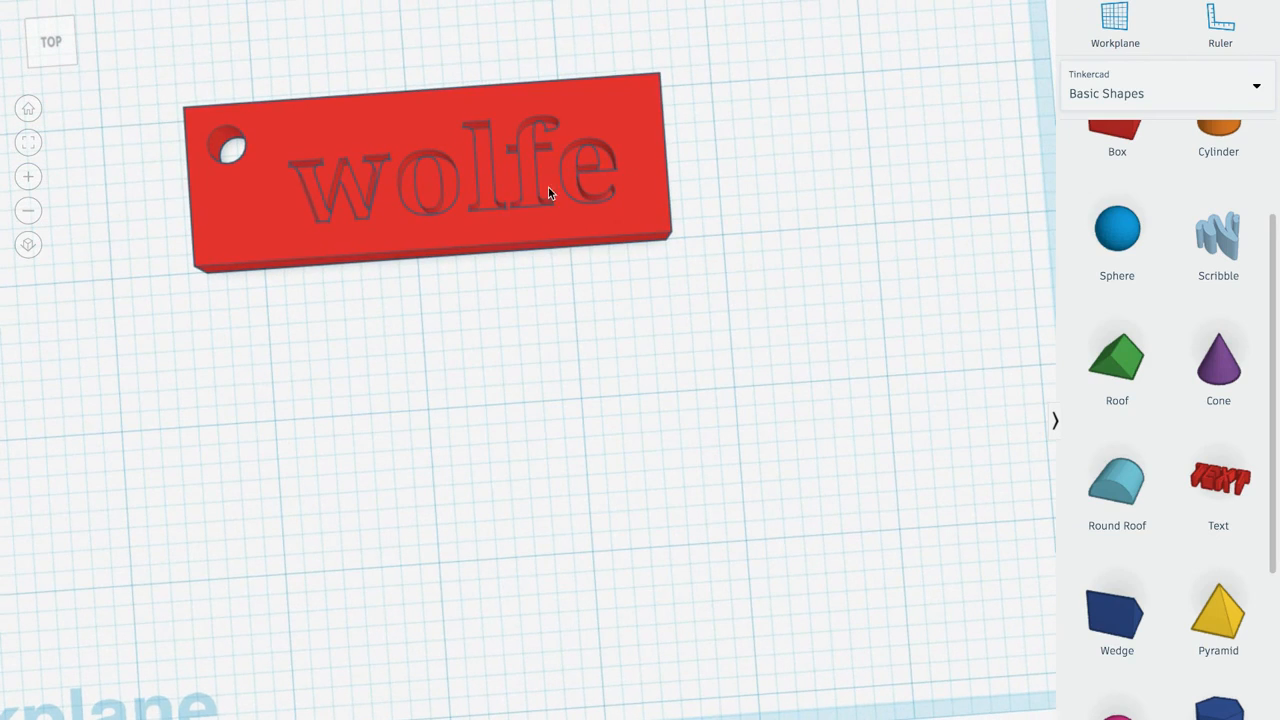
Step: Export everything in the design as an STL file for 3D printing
{"action": "right_click_drag", "start_coordinate": [375, 236], "coordinate": [397, 323]}
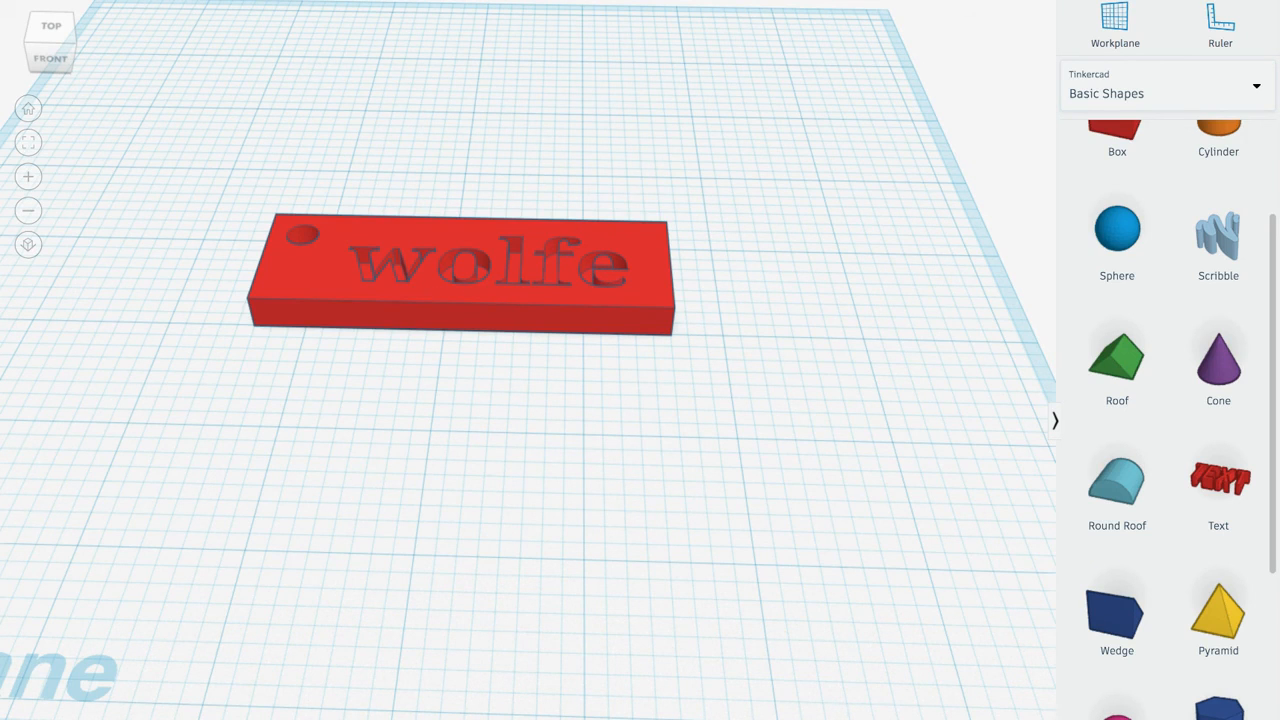
{"action": "left_click", "coordinate": [1165, 1]}
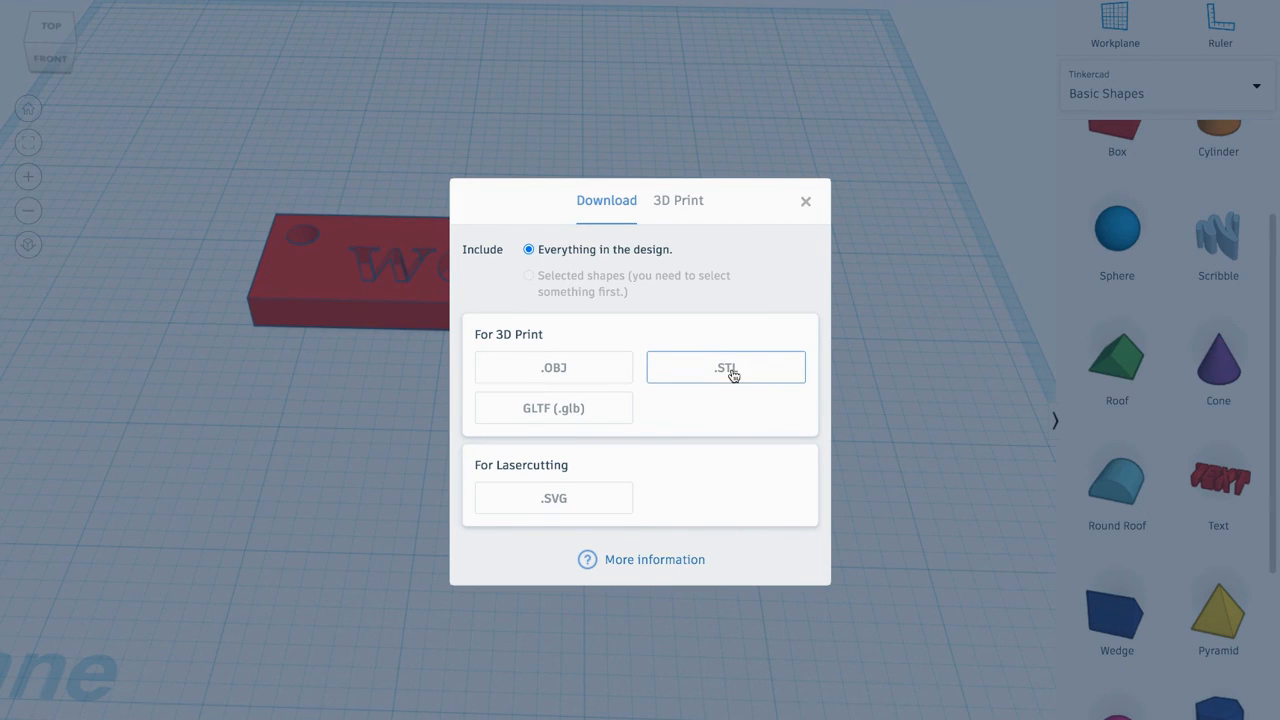
{"action": "left_click", "coordinate": [731, 372]}
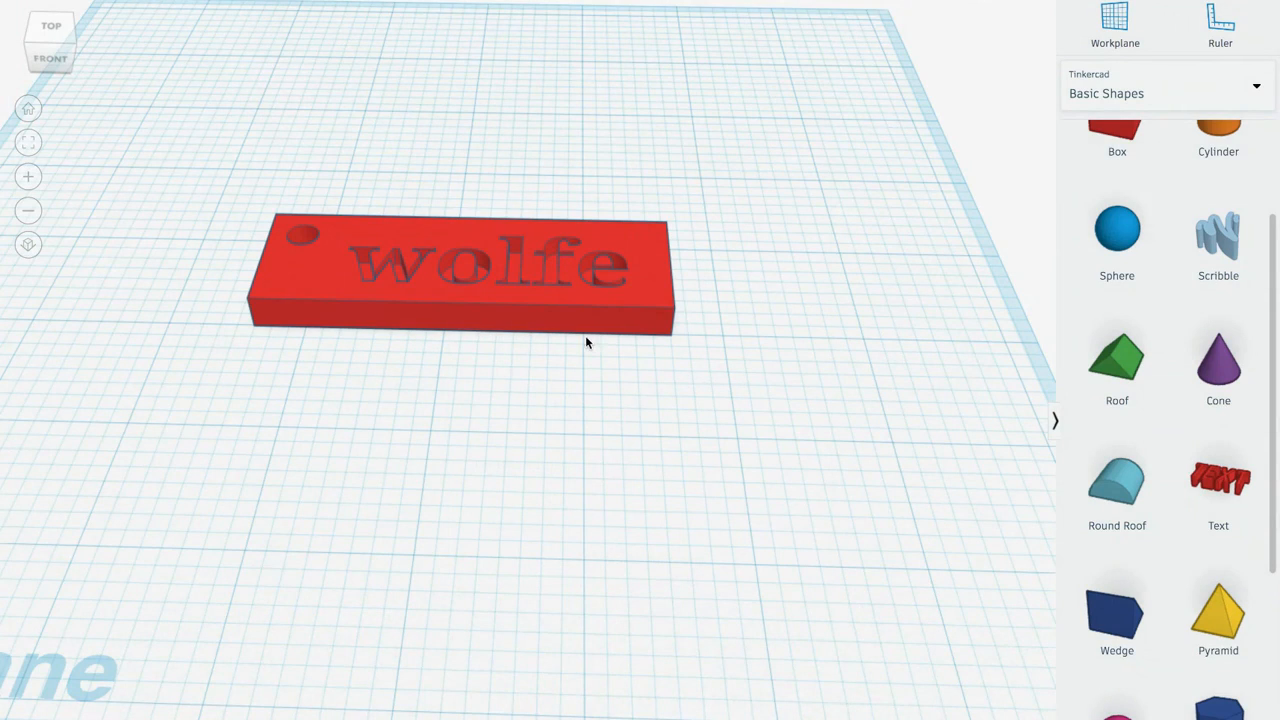